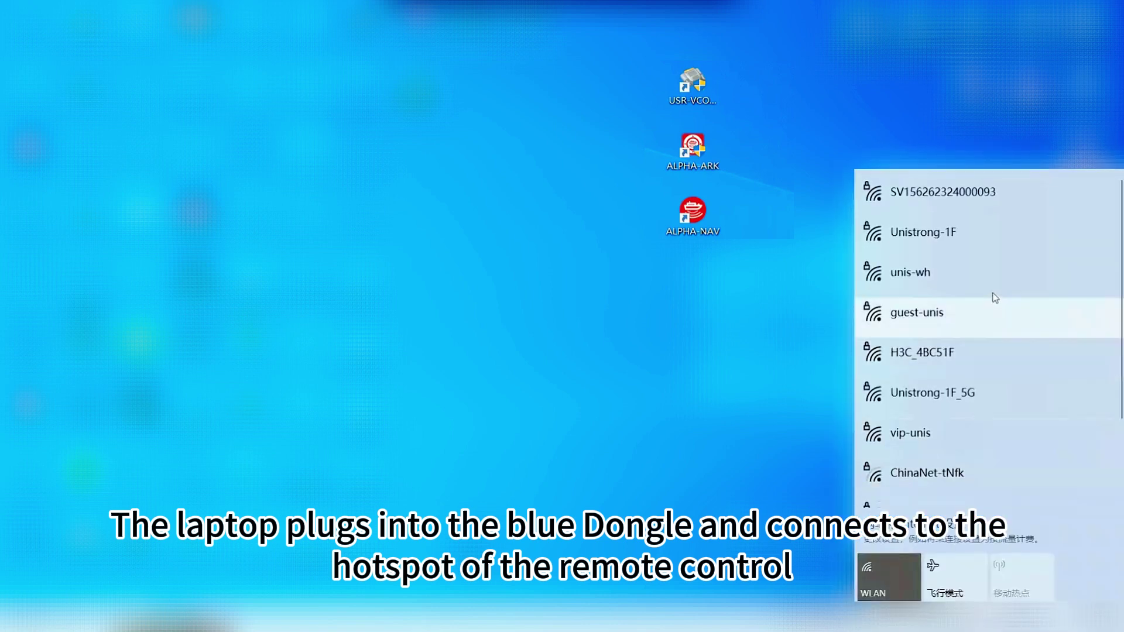
# - Connect to the remote control's Wi-Fi hotspot with Auto-connect enabled, then close the network list
pyautogui.click(1005, 206)
pyautogui.click(899, 228)
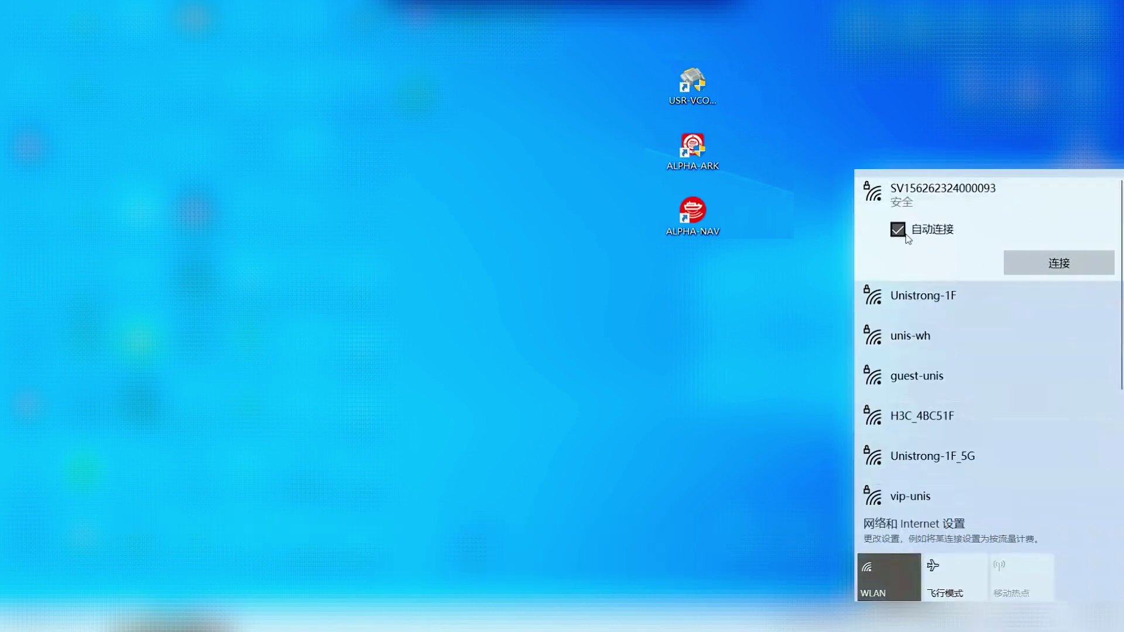
pyautogui.click(1051, 262)
pyautogui.click(1051, 263)
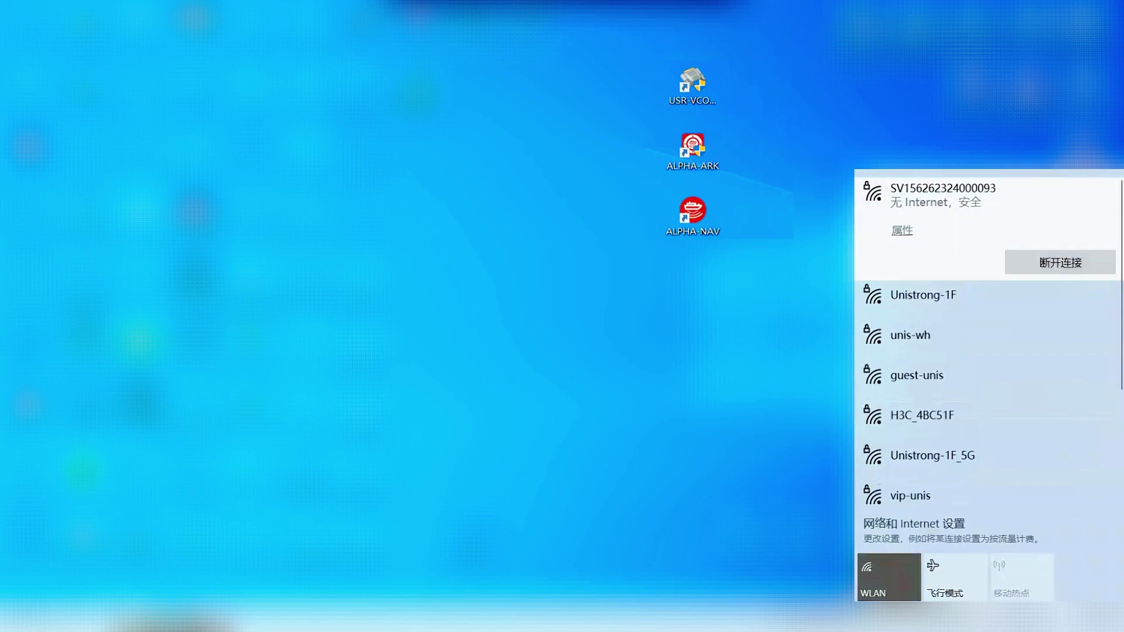
pyautogui.click(899, 230)
pyautogui.click(1052, 264)
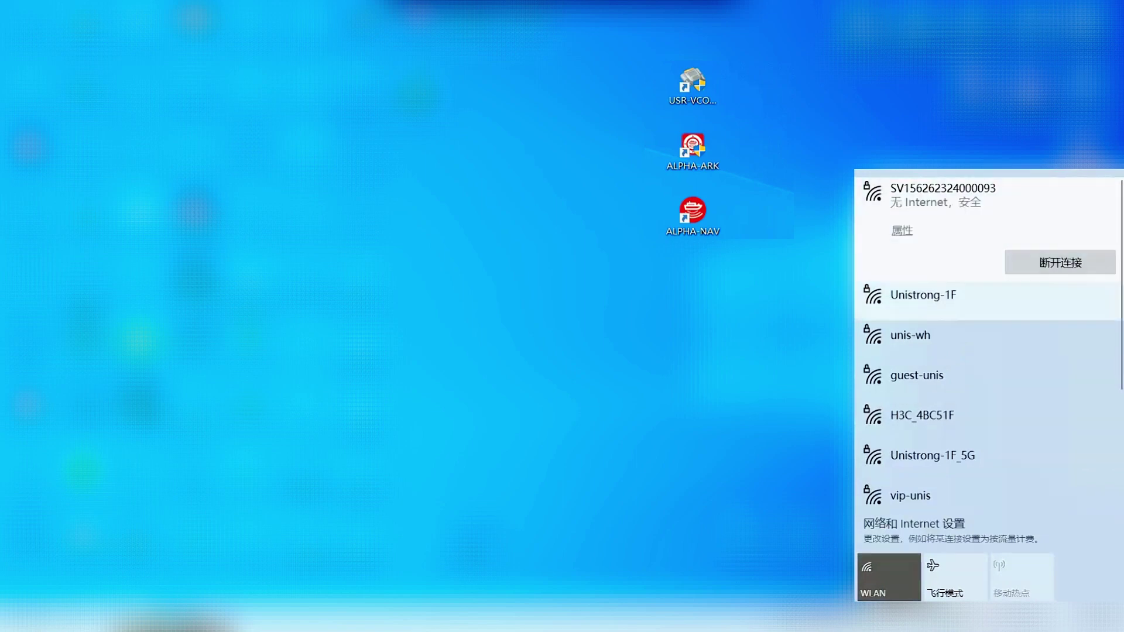
pyautogui.press('Escape')
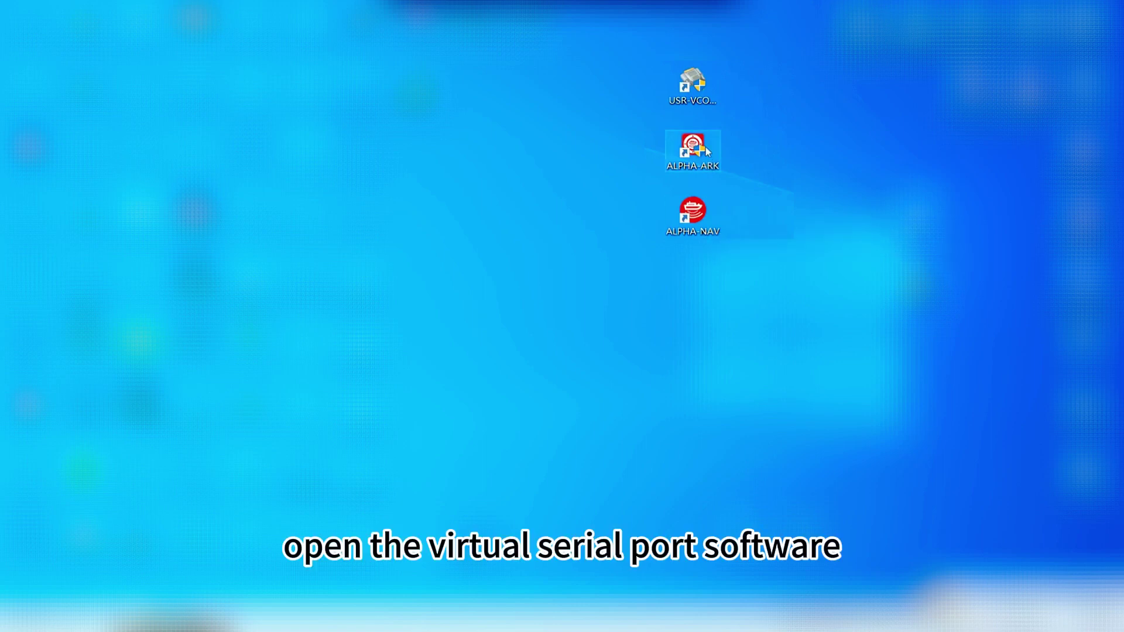
# - Launch USR-VCOM, check that COM10, COM11 and COM12 are receiving data, then minimize it
pyautogui.doubleClick(692, 84)
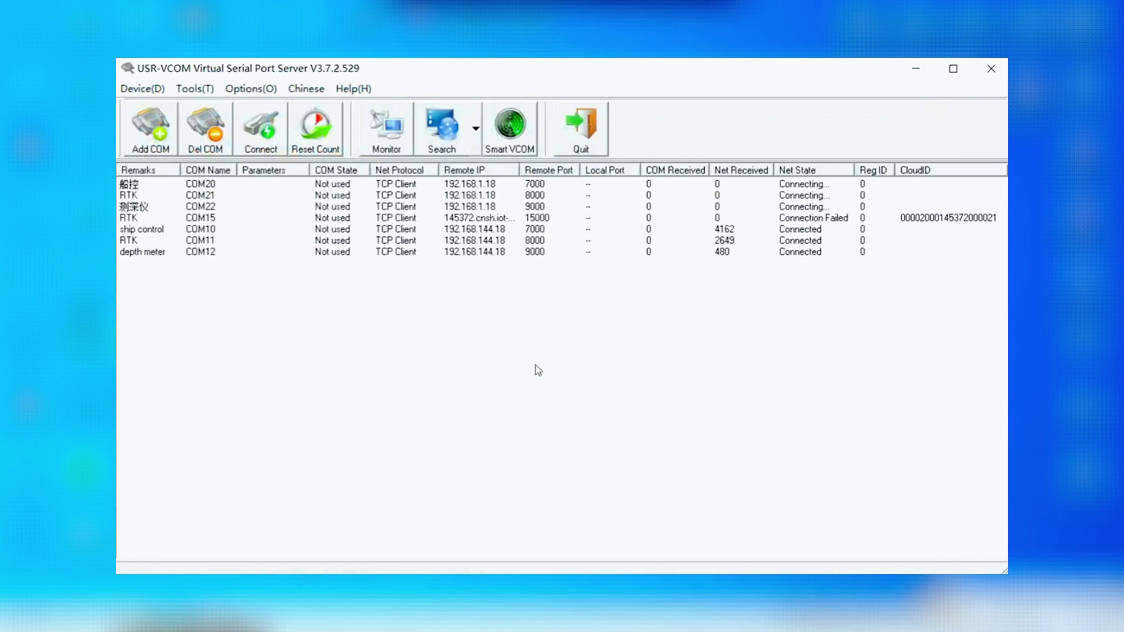
pyautogui.click(735, 253)
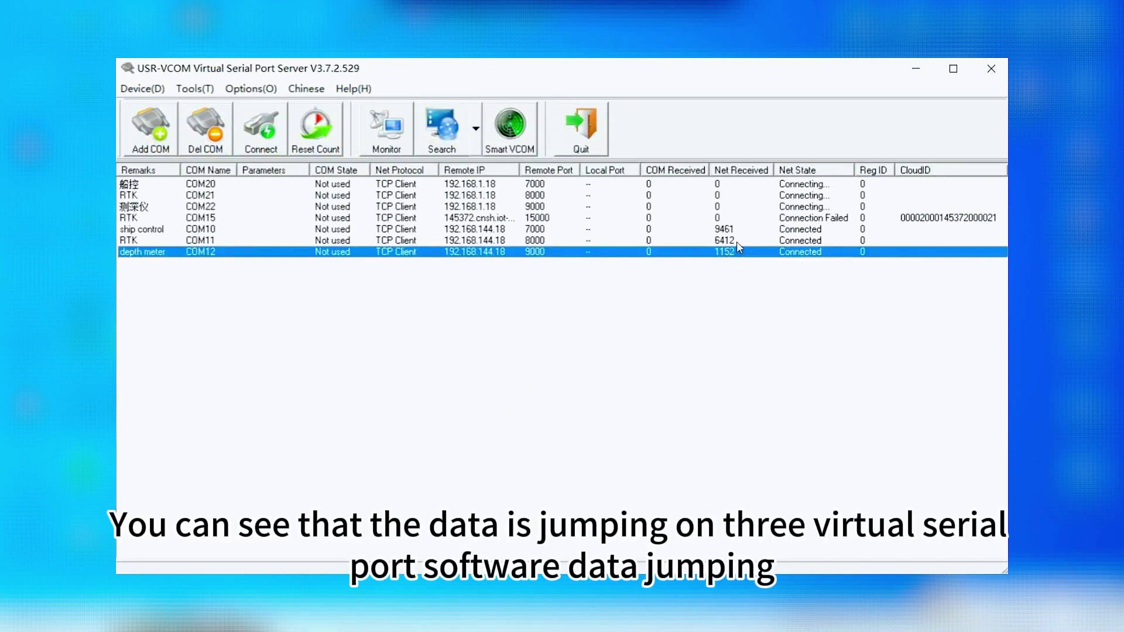
pyautogui.click(736, 241)
pyautogui.click(737, 229)
pyautogui.click(736, 242)
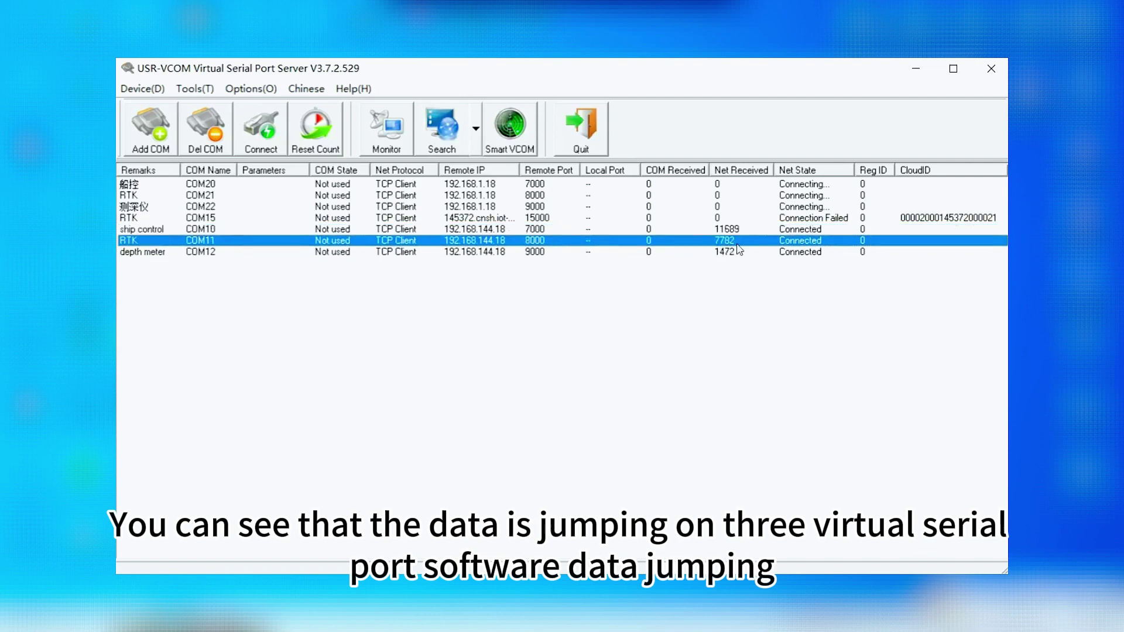
pyautogui.click(737, 250)
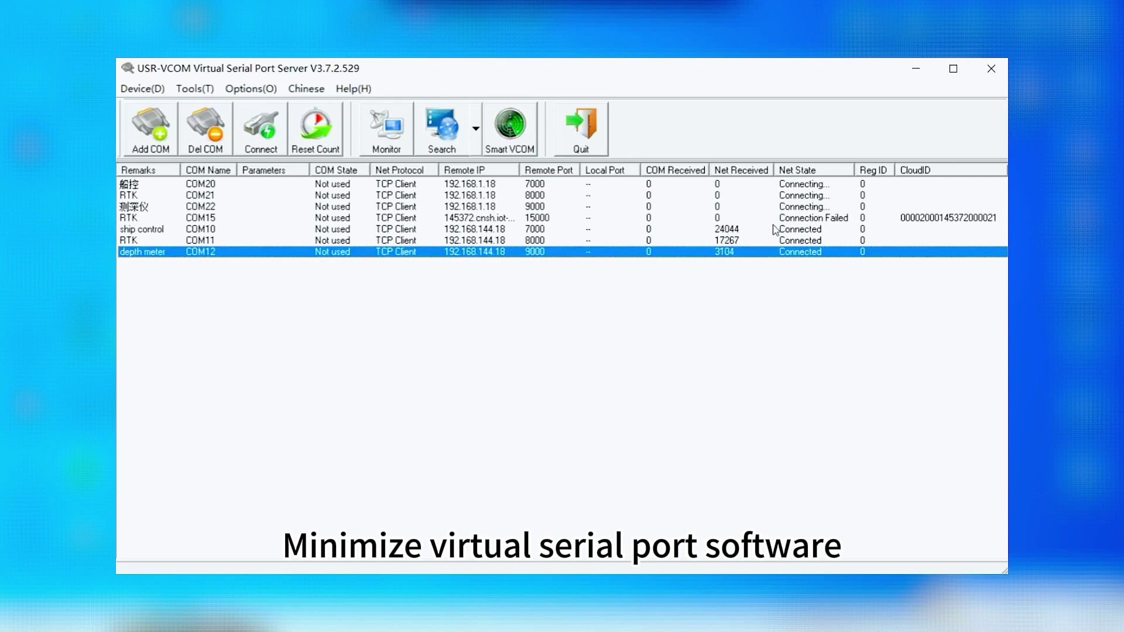
pyautogui.click(917, 70)
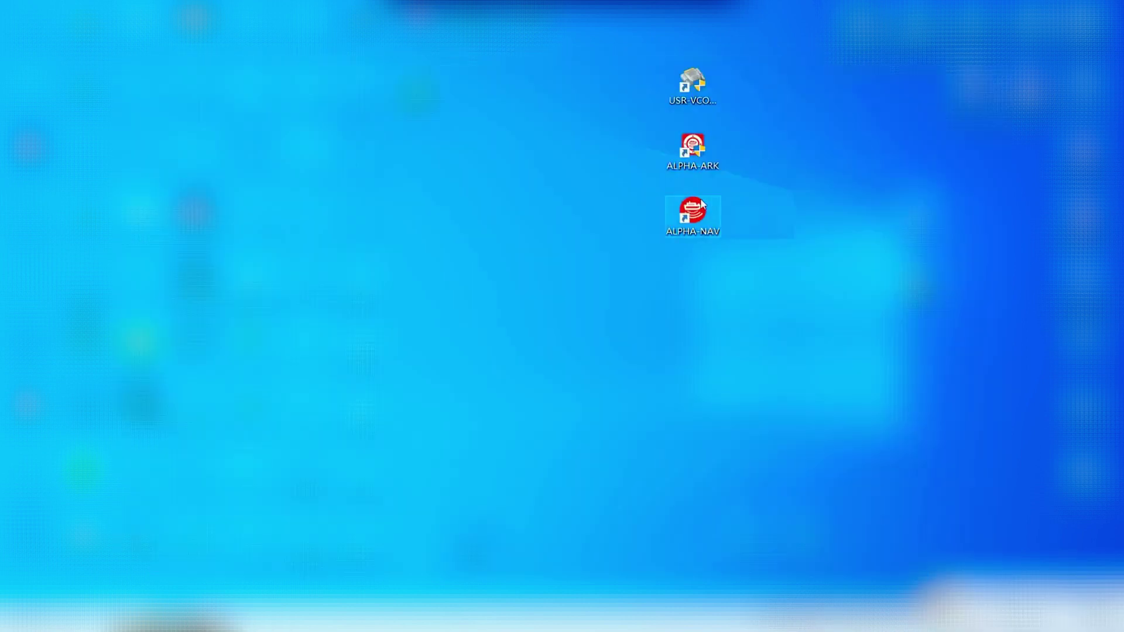
# - Launch ALPHA-ARK, recheck ship control port COM10 in USR-VCOM, and select COM10 at 57600 baud
pyautogui.click(693, 164)
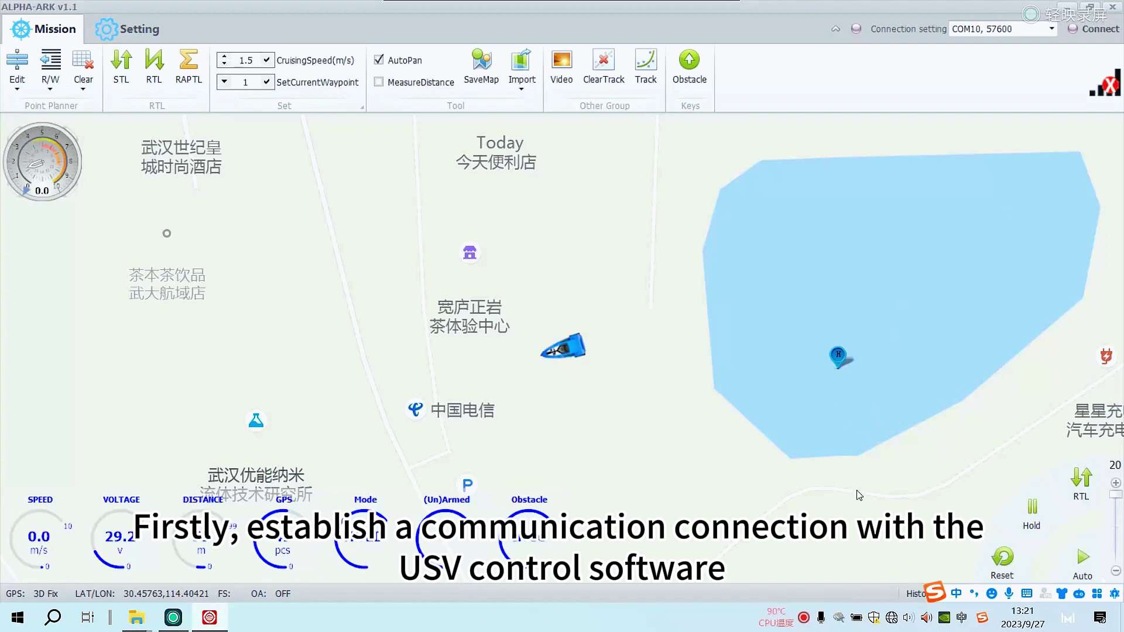
pyautogui.doubleClick(839, 618)
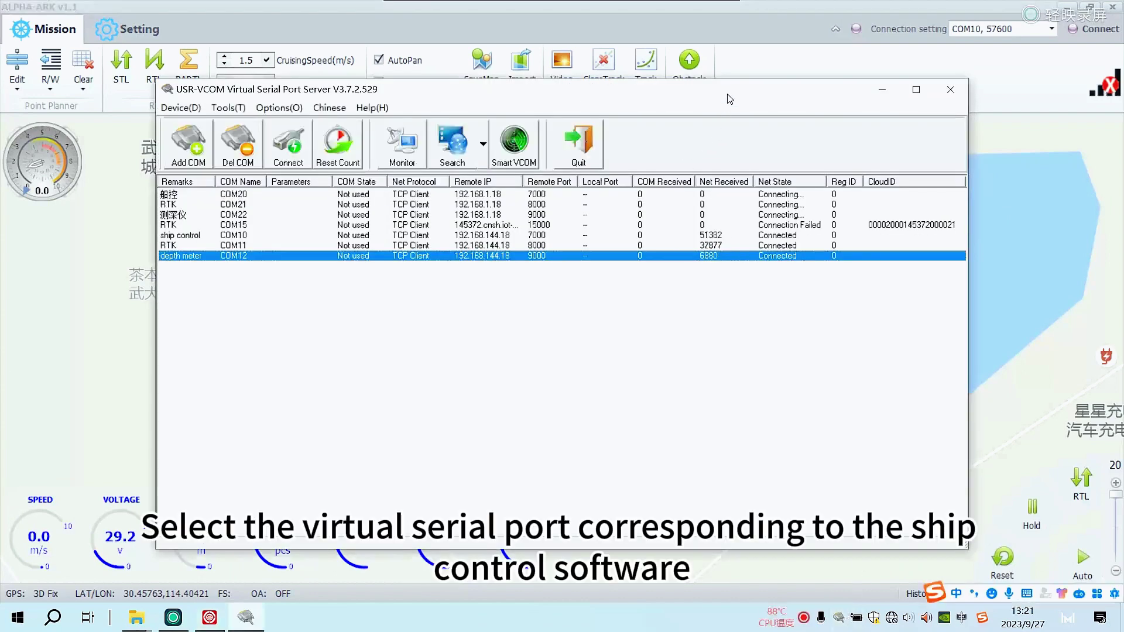
pyautogui.moveTo(729, 98); pyautogui.dragTo(822, 188)
pyautogui.click(798, 329)
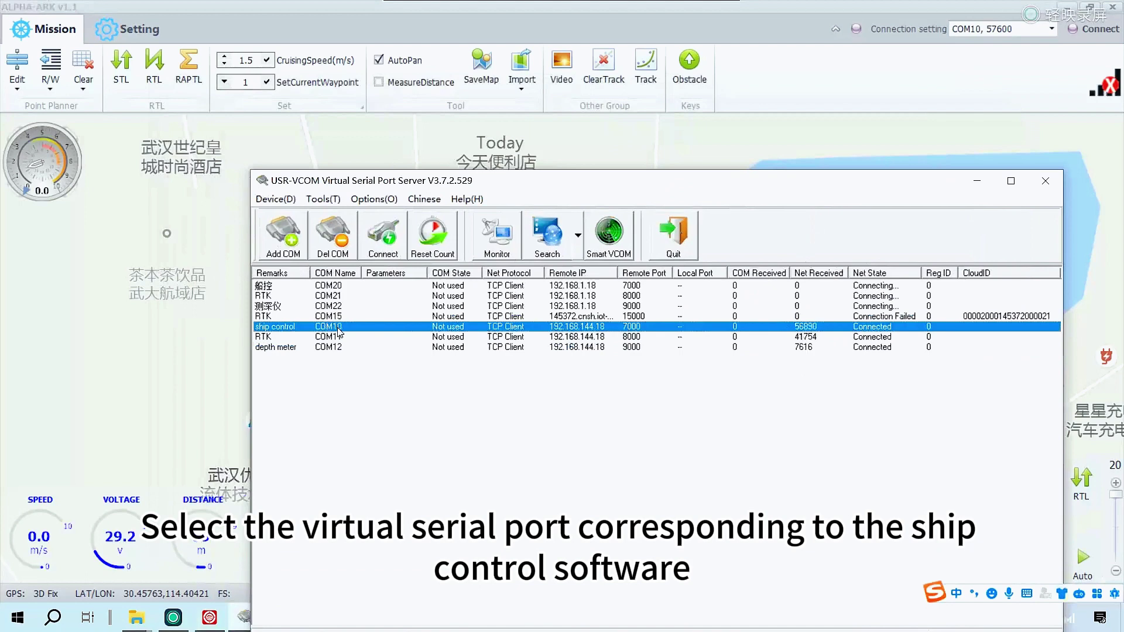
pyautogui.click(1045, 180)
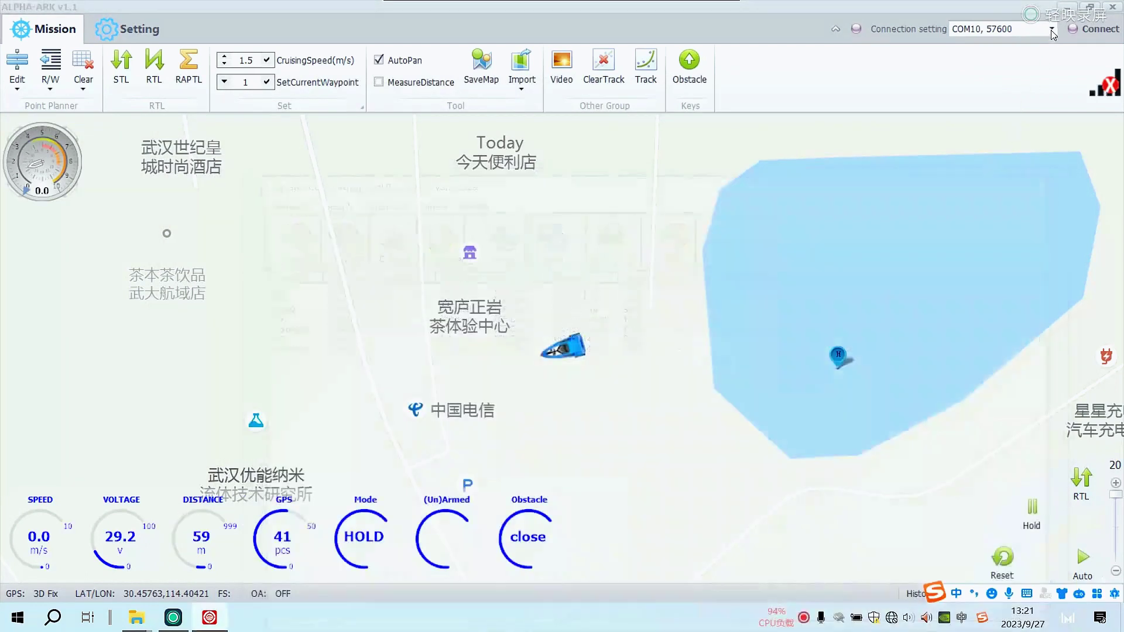
pyautogui.click(1052, 31)
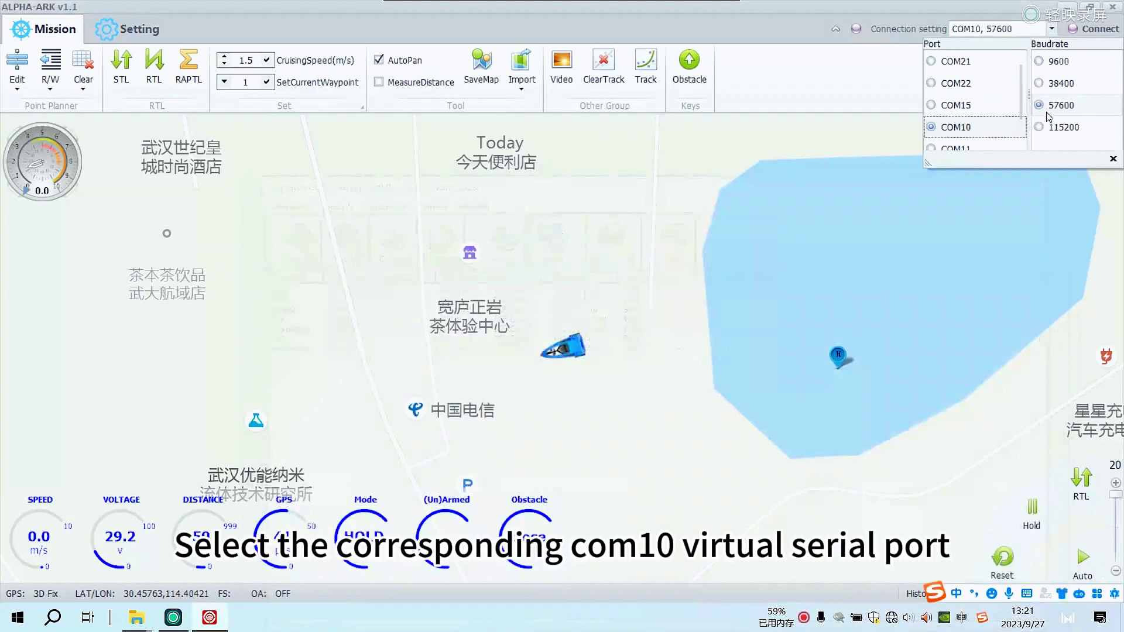
# - Connect ALPHA-ARK to the boat on COM10 at 57600 baud
pyautogui.click(882, 99)
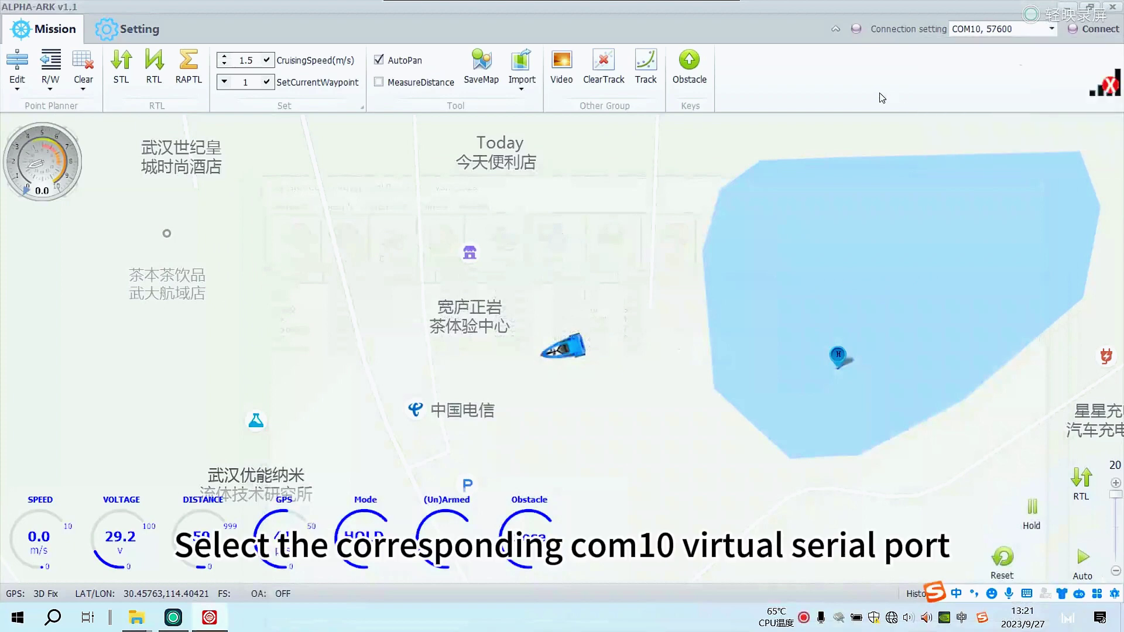
pyautogui.click(1077, 35)
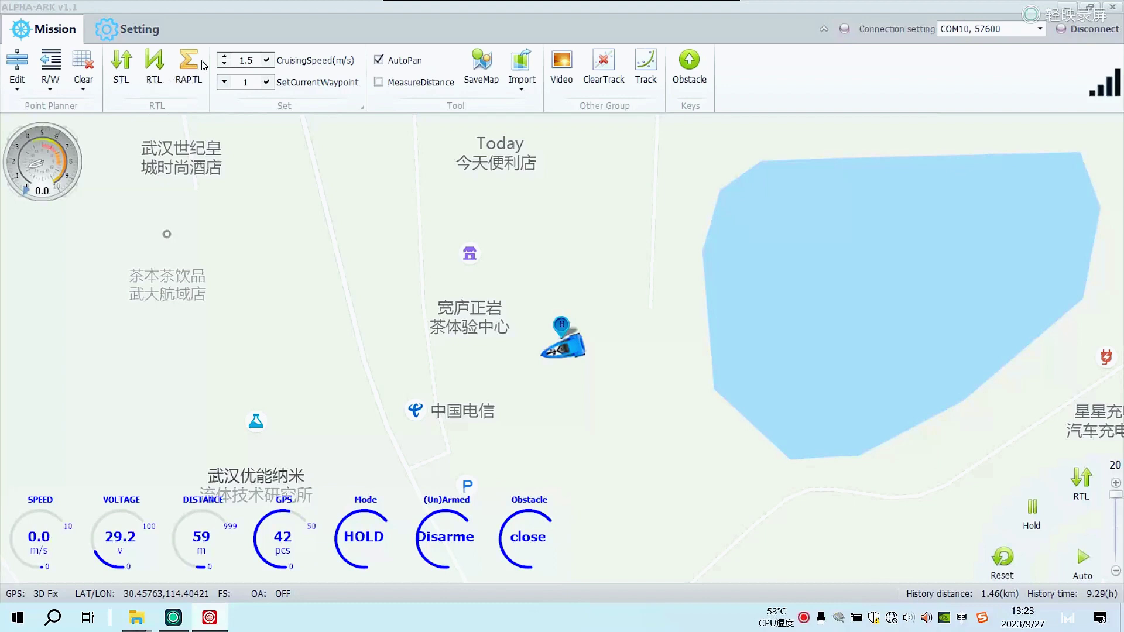
# - Set cruising speed to 1.3 m/s, move the Home marker beside the boat, and disable AutoPan
pyautogui.click(223, 64)
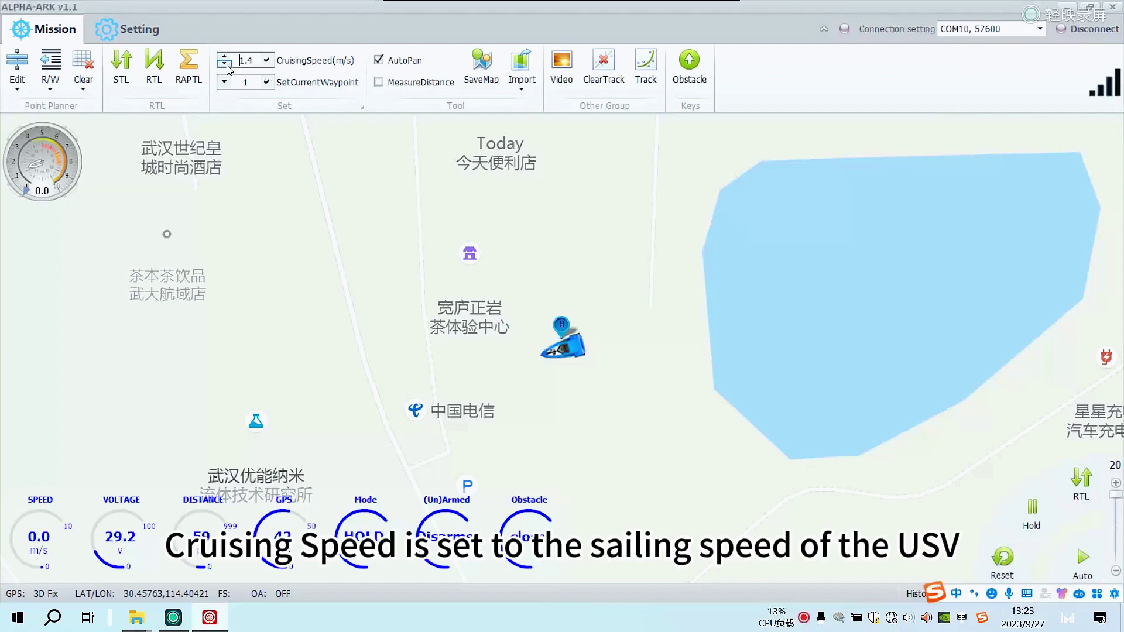
pyautogui.click(227, 57)
pyautogui.click(224, 64)
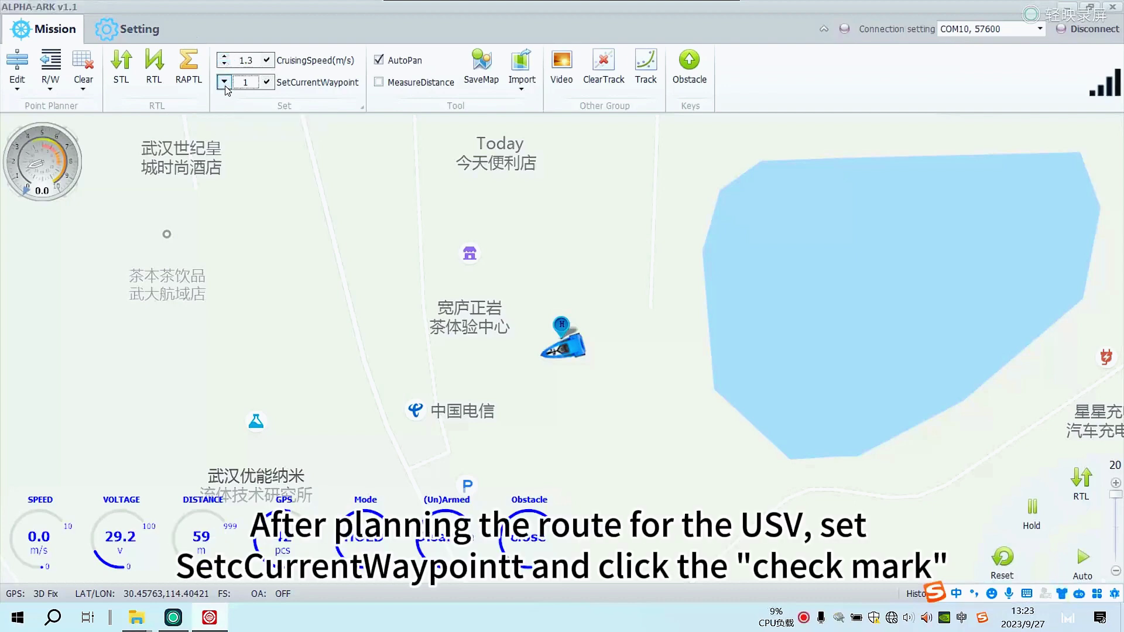
pyautogui.click(225, 86)
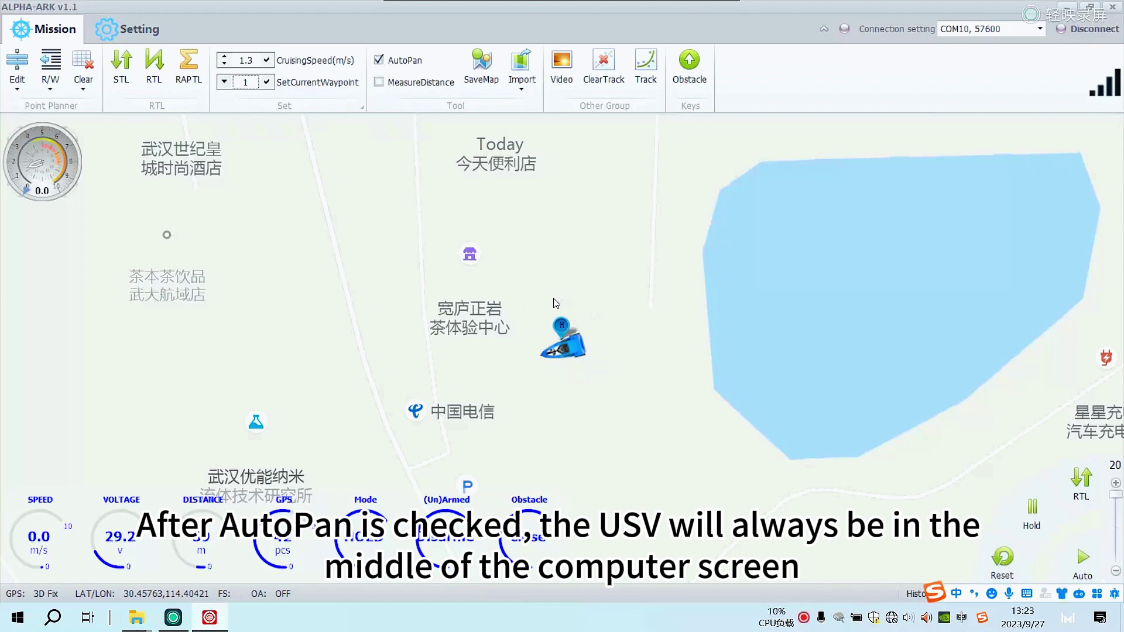
pyautogui.moveTo(573, 343)
pyautogui.mouseDown()
pyautogui.moveTo(469, 334)
pyautogui.moveTo(560, 326)
pyautogui.mouseUp()
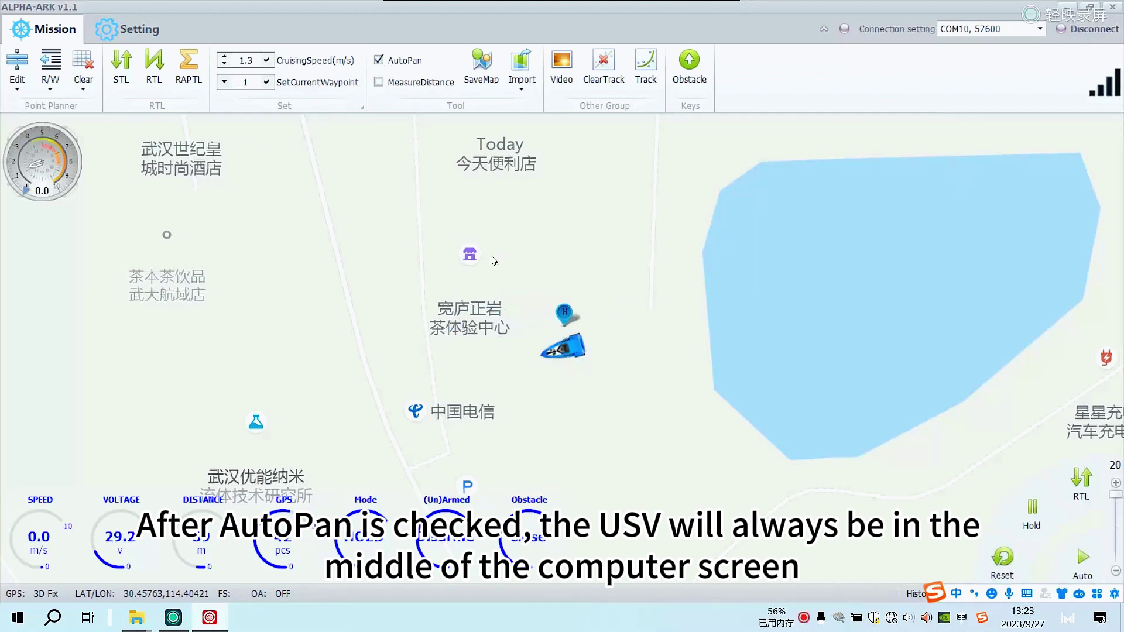
pyautogui.click(379, 61)
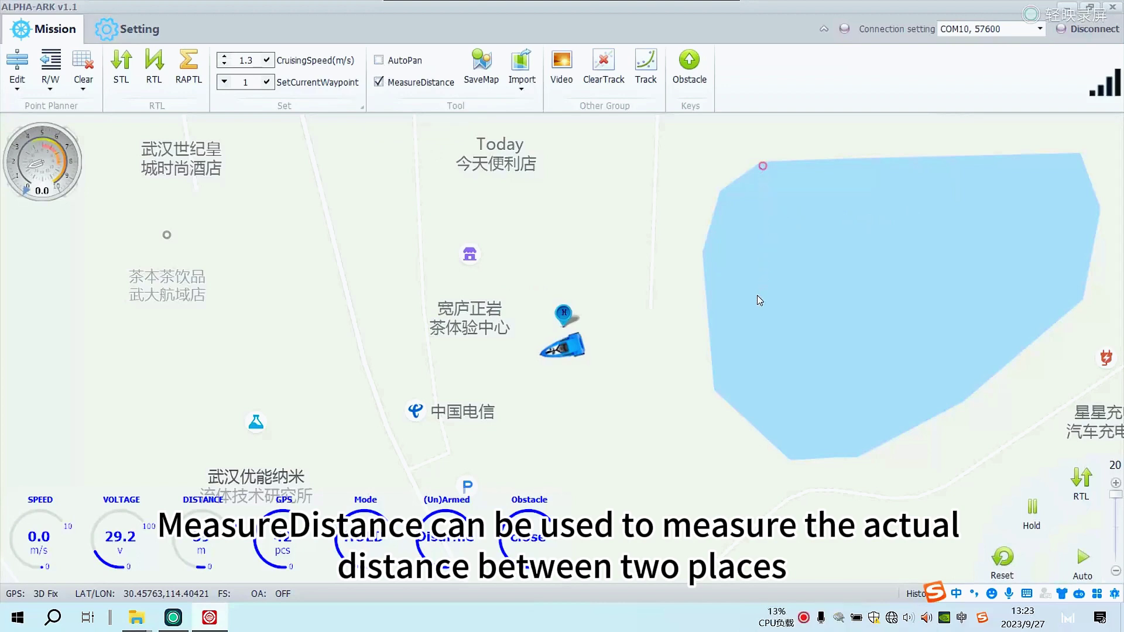
pyautogui.click(730, 400)
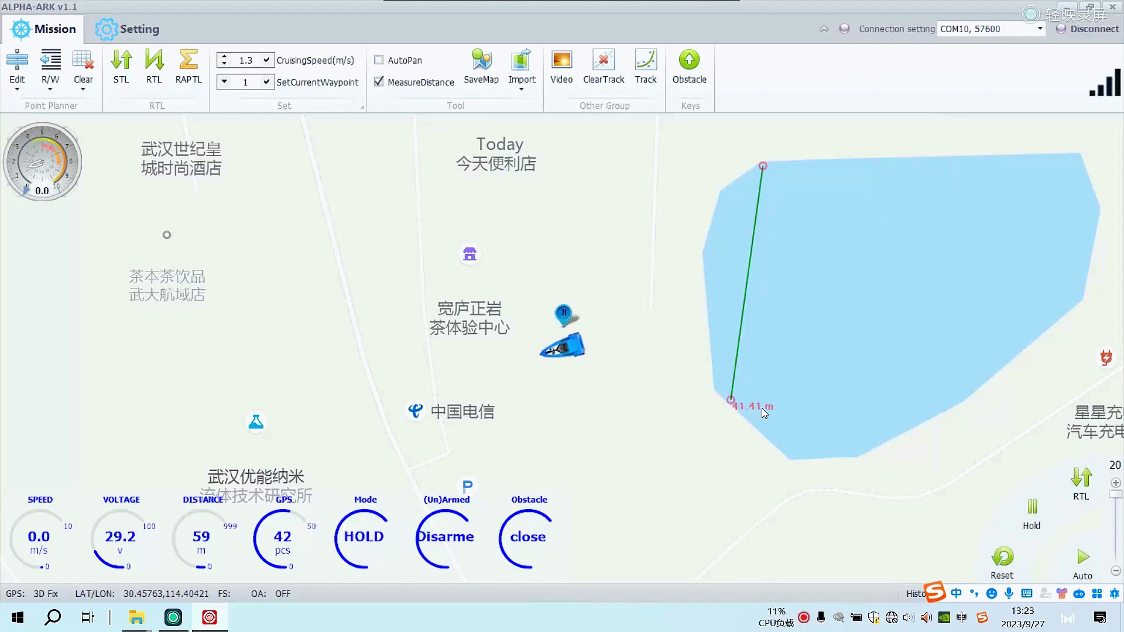
pyautogui.click(379, 82)
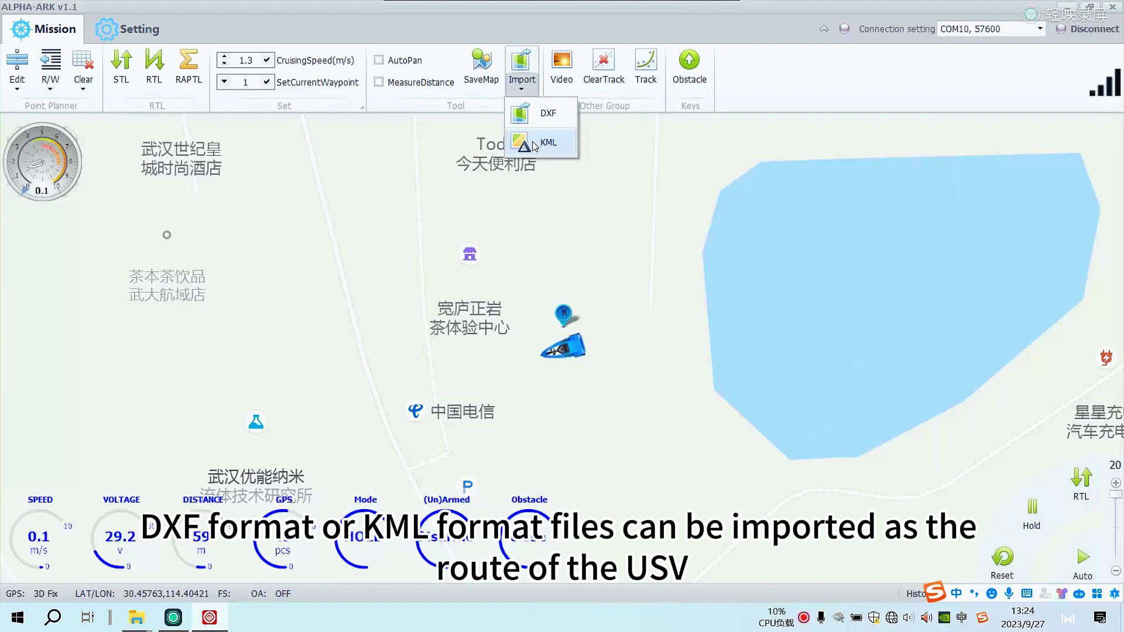
pyautogui.click(522, 69)
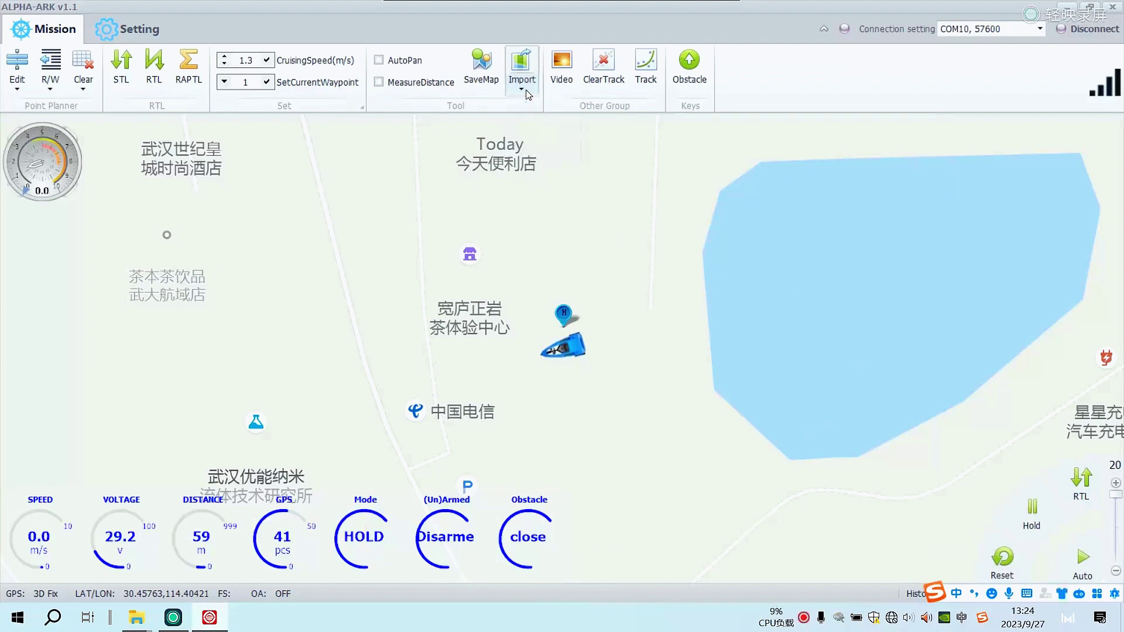
pyautogui.click(560, 83)
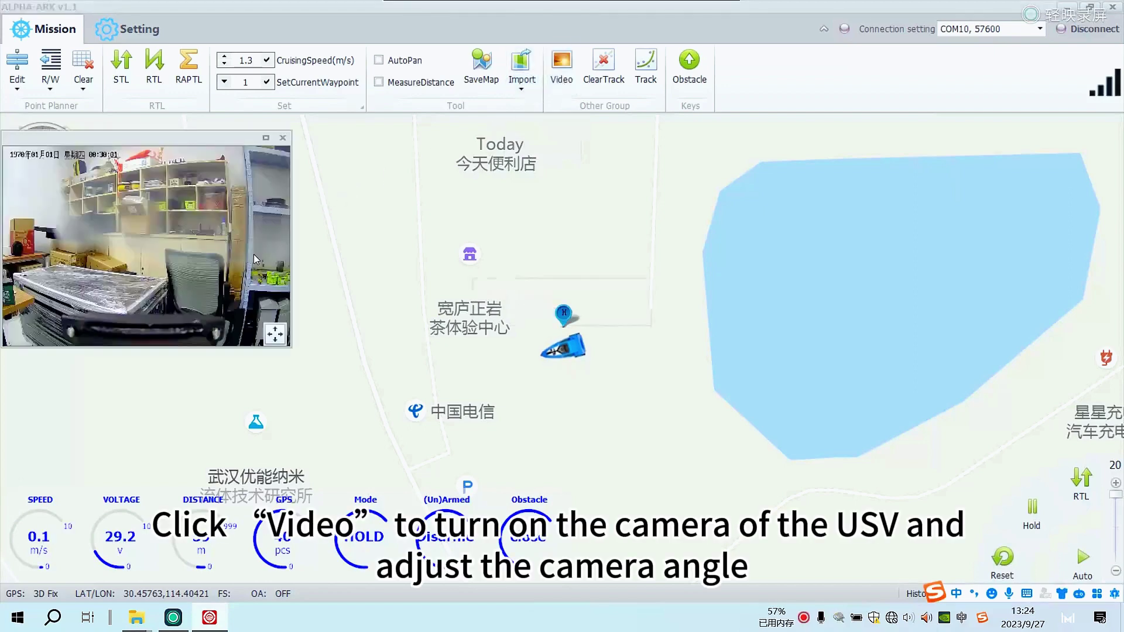
pyautogui.click(276, 338)
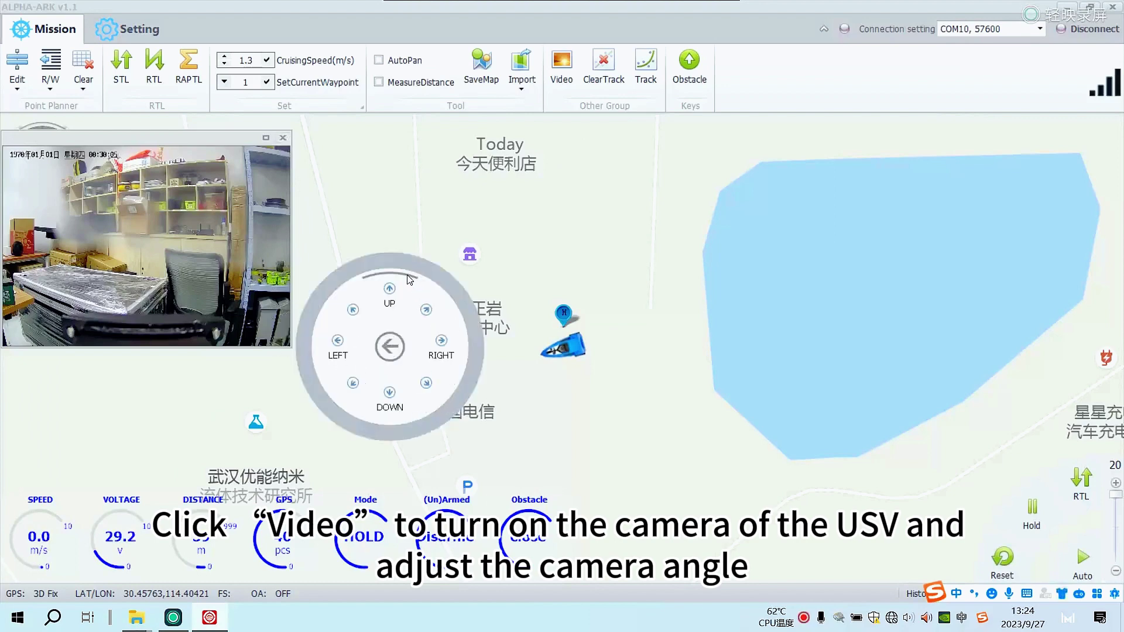
pyautogui.click(389, 288)
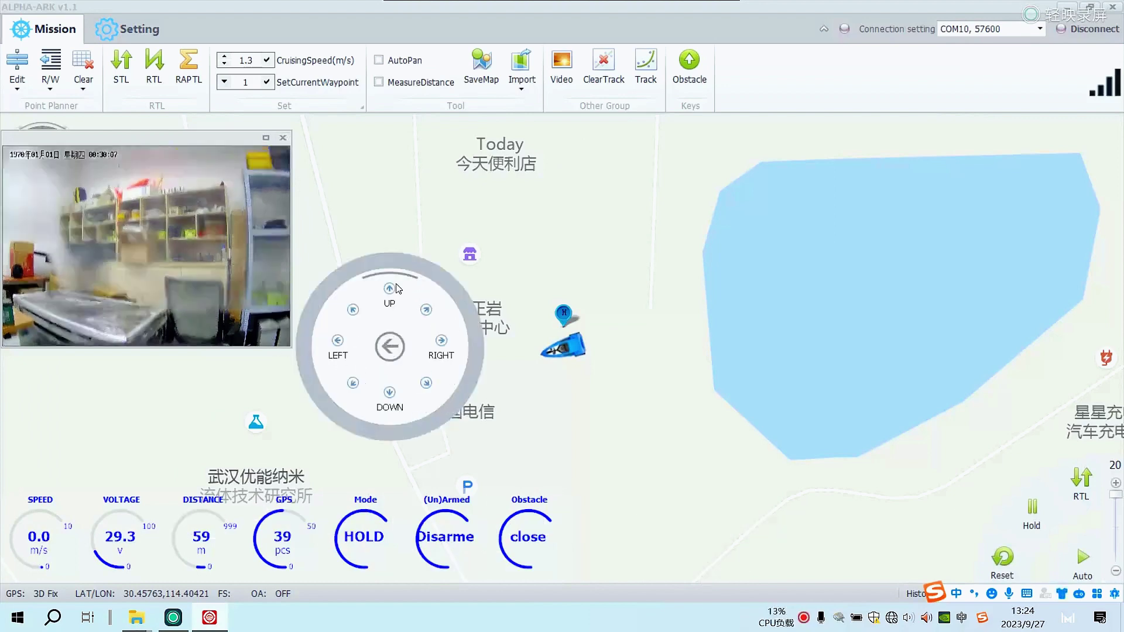
pyautogui.click(394, 405)
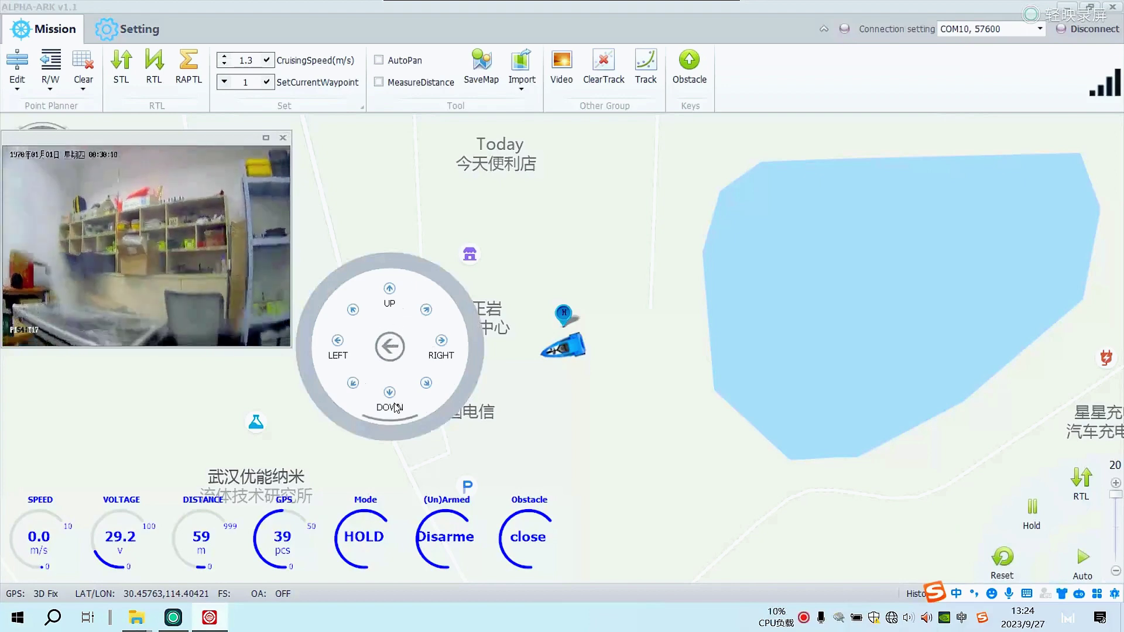
pyautogui.click(284, 139)
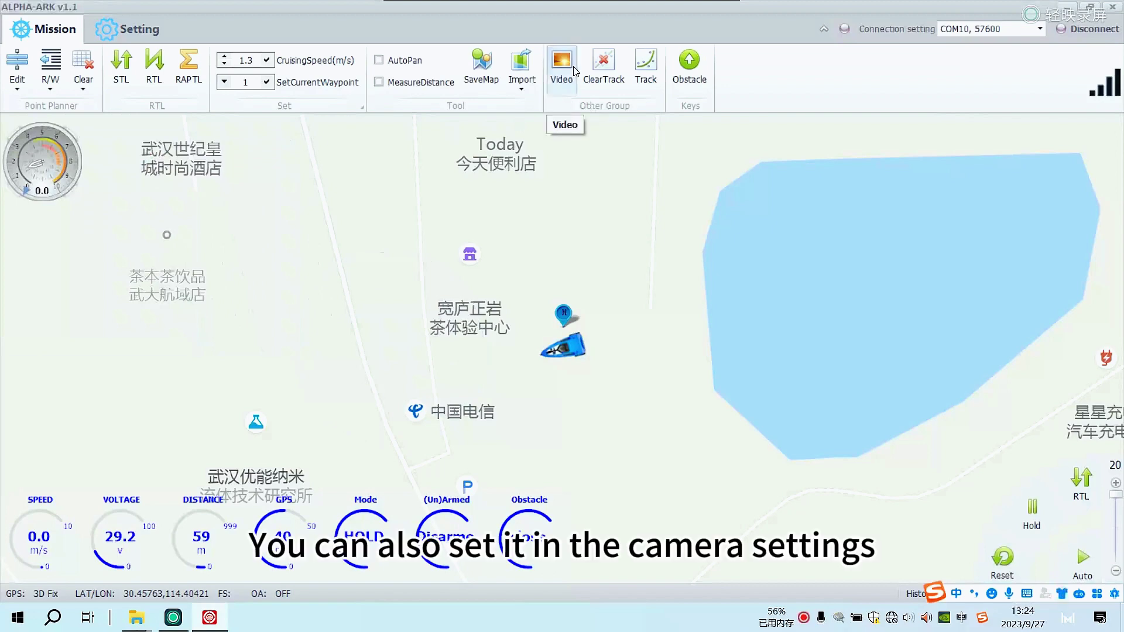
# - Open the Video camera parameter dialog from the Setting page
pyautogui.click(143, 35)
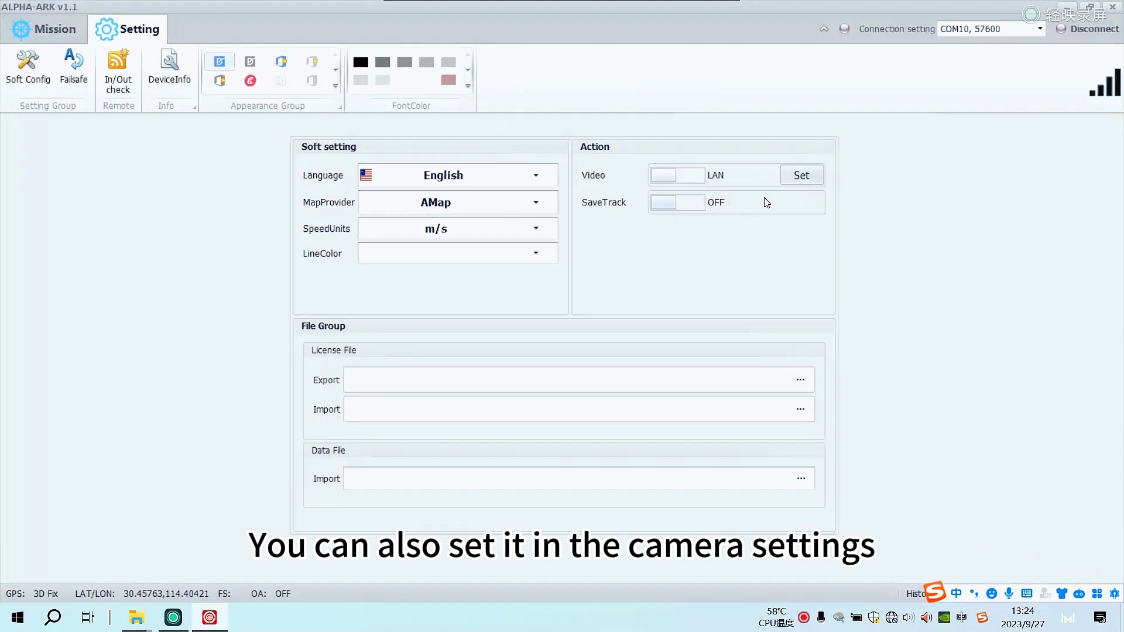
pyautogui.click(802, 176)
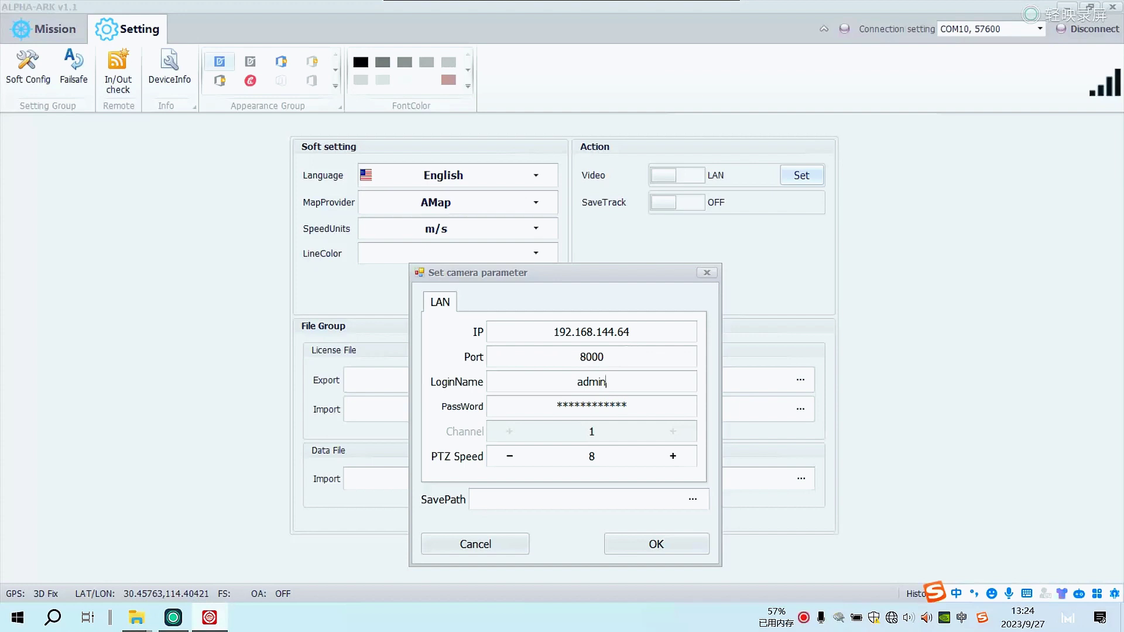
# - Confirm the LAN camera parameters (IP 192.168.144.64, port 8000) and return to the Mission map
pyautogui.moveTo(597, 381); pyautogui.dragTo(562, 405)
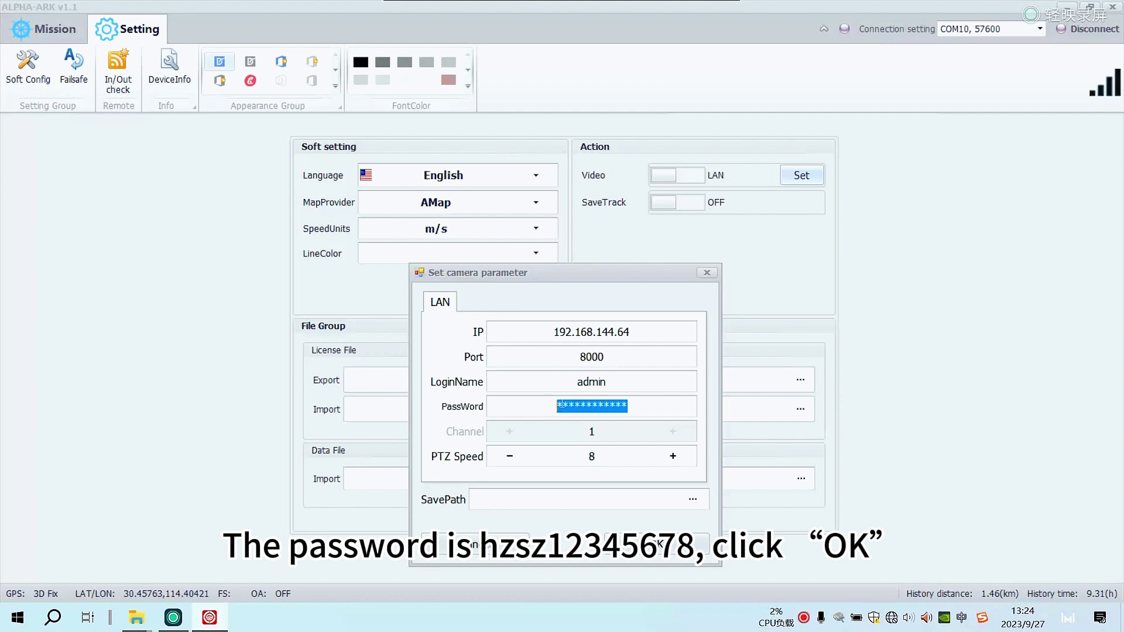
pyautogui.click(656, 544)
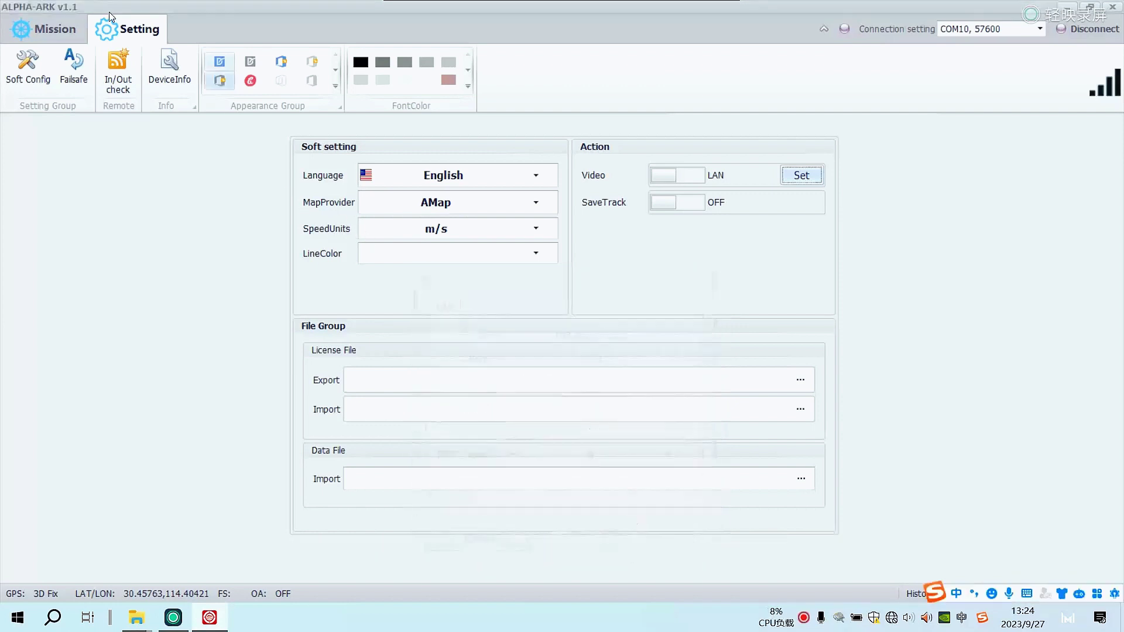
pyautogui.click(76, 37)
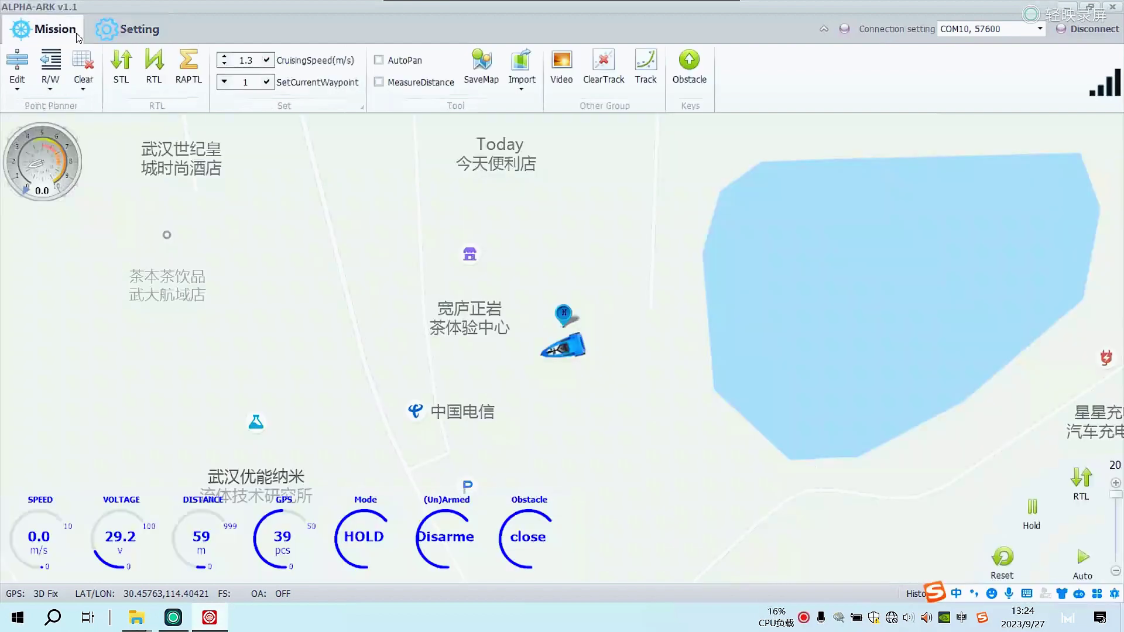
# - Switch the camera video and obstacle avoidance on and back off, and centre the map on the lake
pyautogui.click(563, 65)
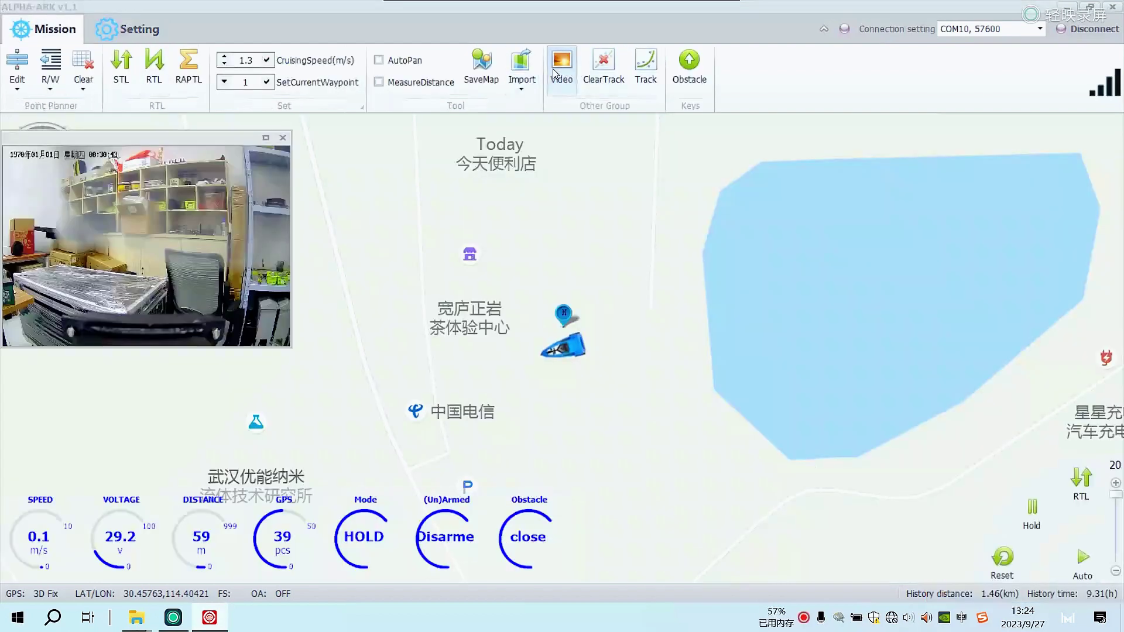
pyautogui.click(282, 138)
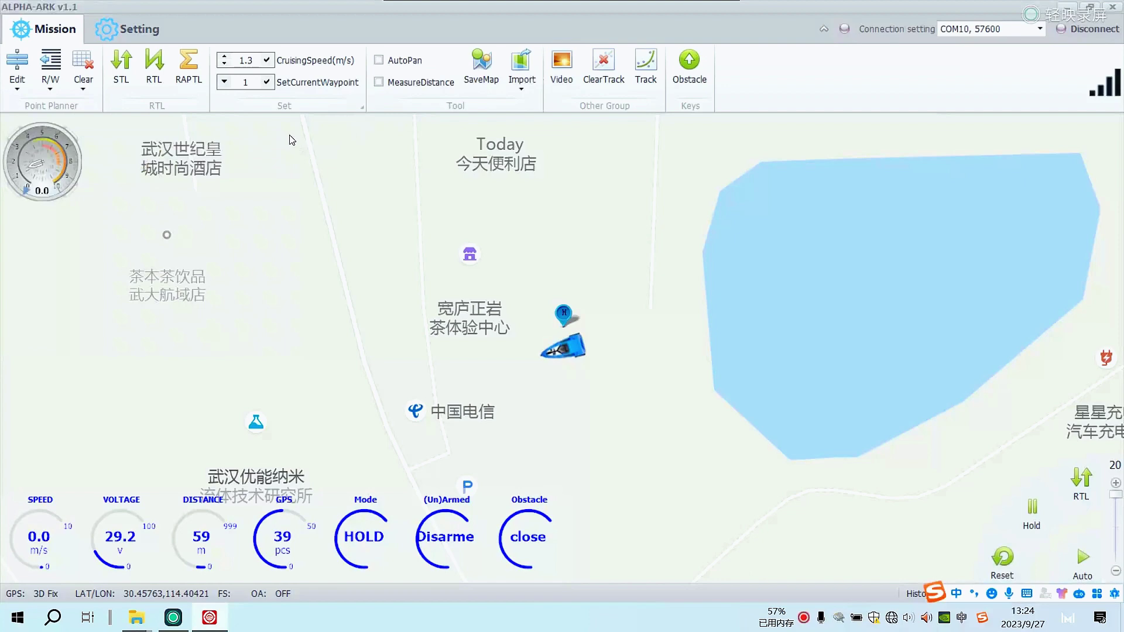
pyautogui.click(700, 78)
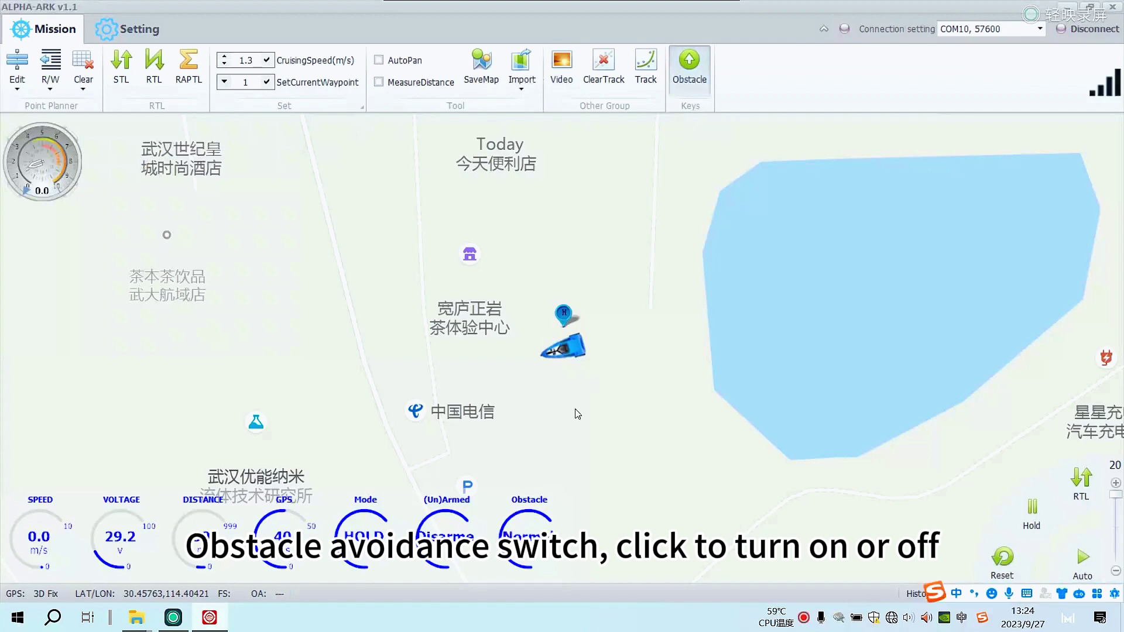
pyautogui.click(698, 71)
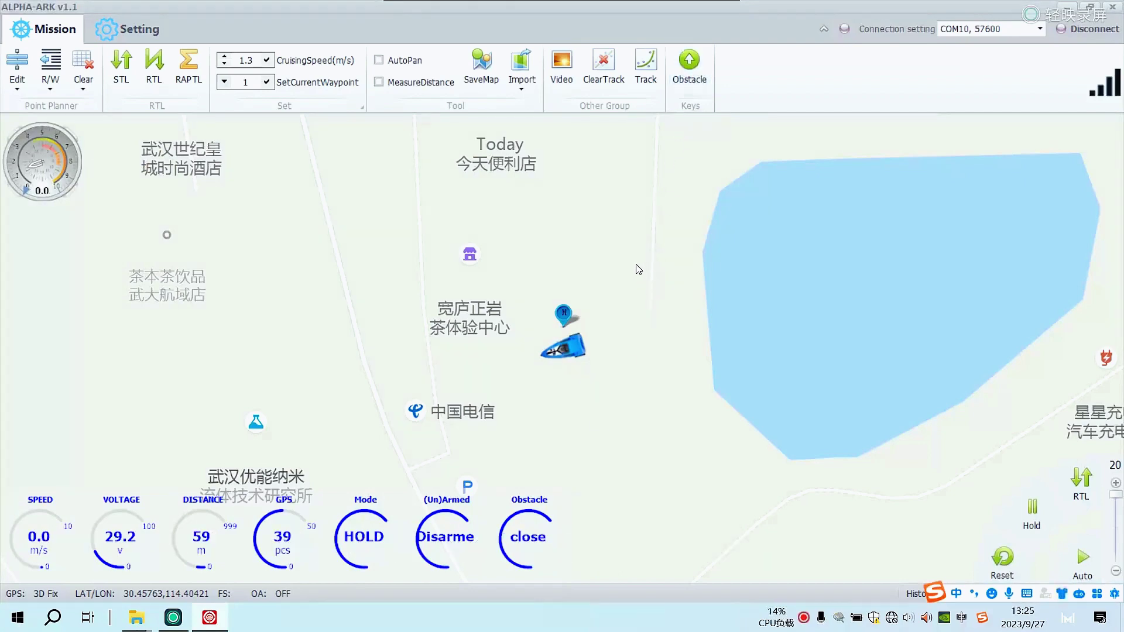
pyautogui.moveTo(672, 307); pyautogui.dragTo(511, 286)
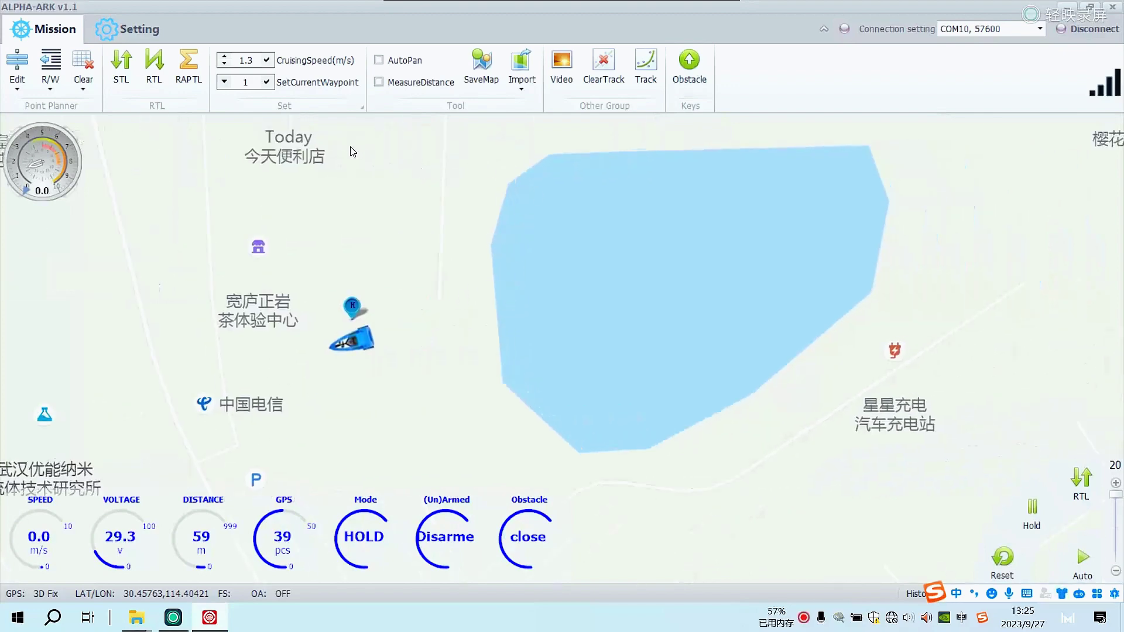
# - Start Auto route planning and mark four survey corners across the lake
pyautogui.click(17, 89)
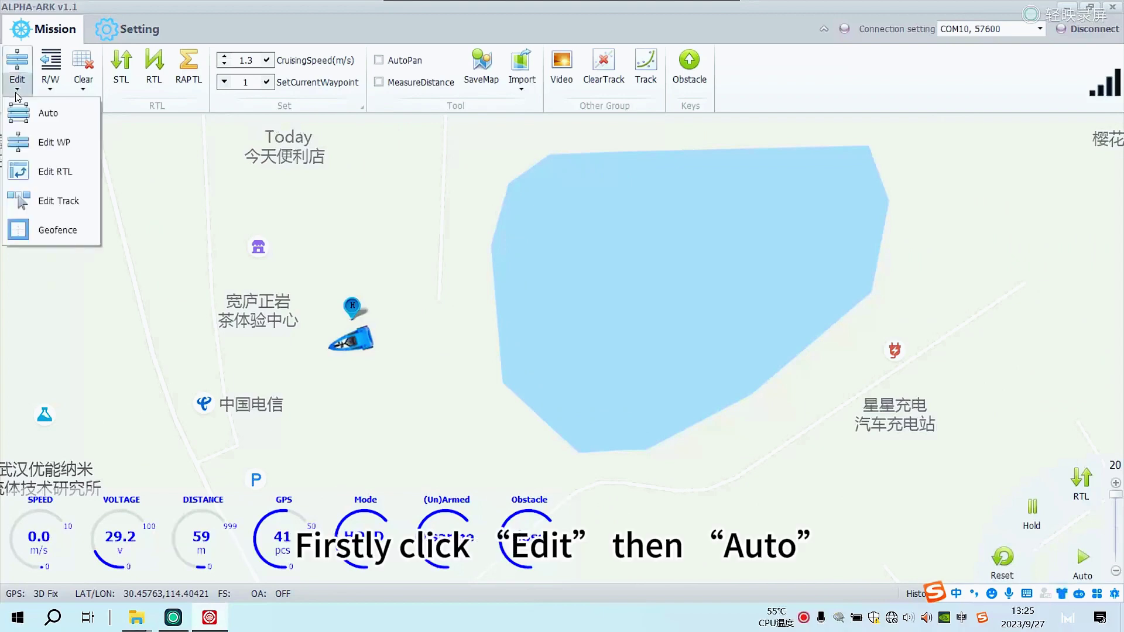
pyautogui.click(37, 113)
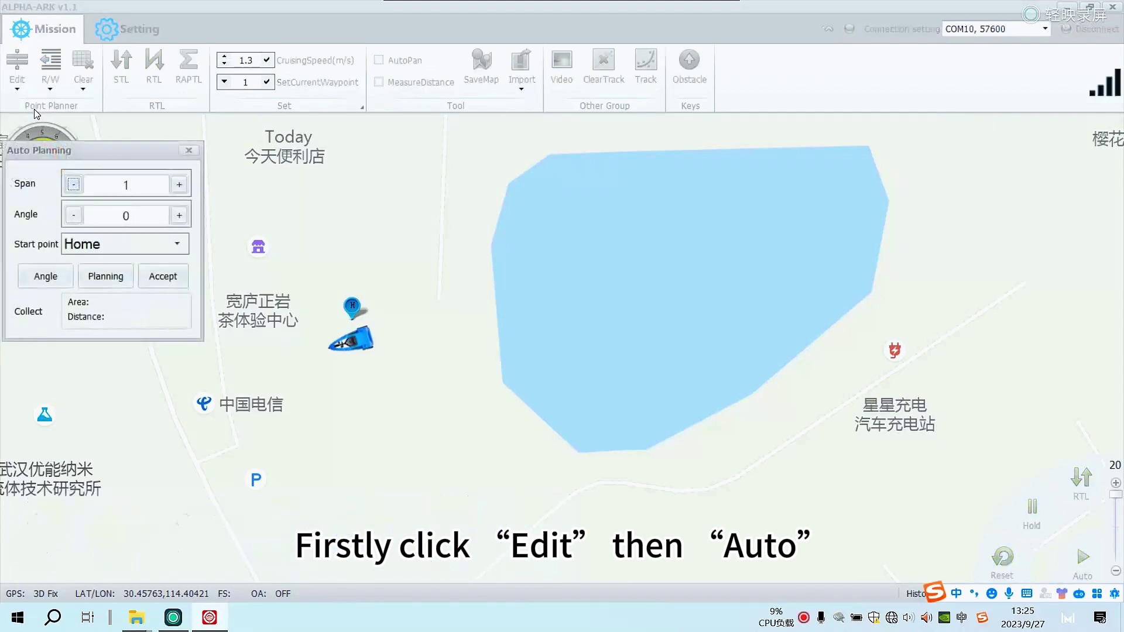
pyautogui.click(518, 195)
pyautogui.click(525, 363)
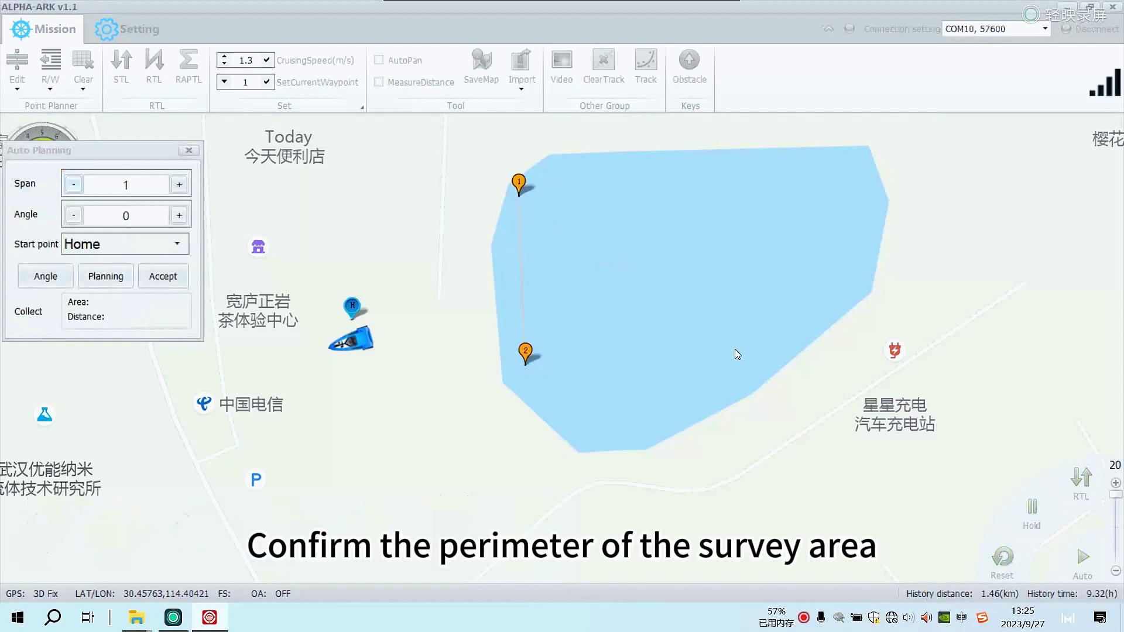
pyautogui.click(782, 343)
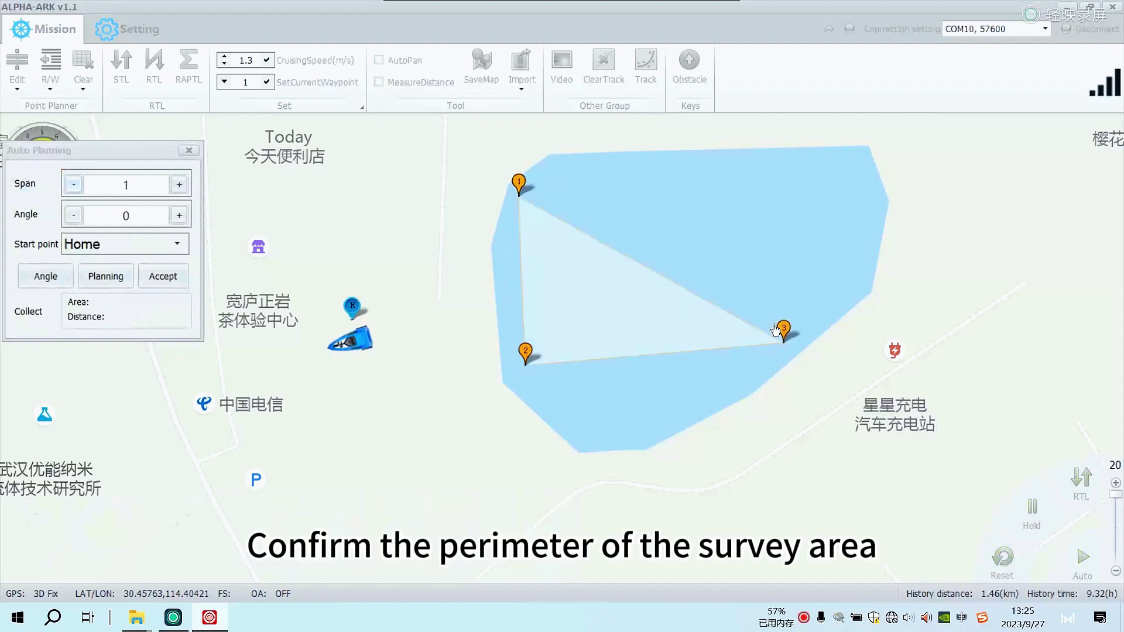
pyautogui.click(764, 177)
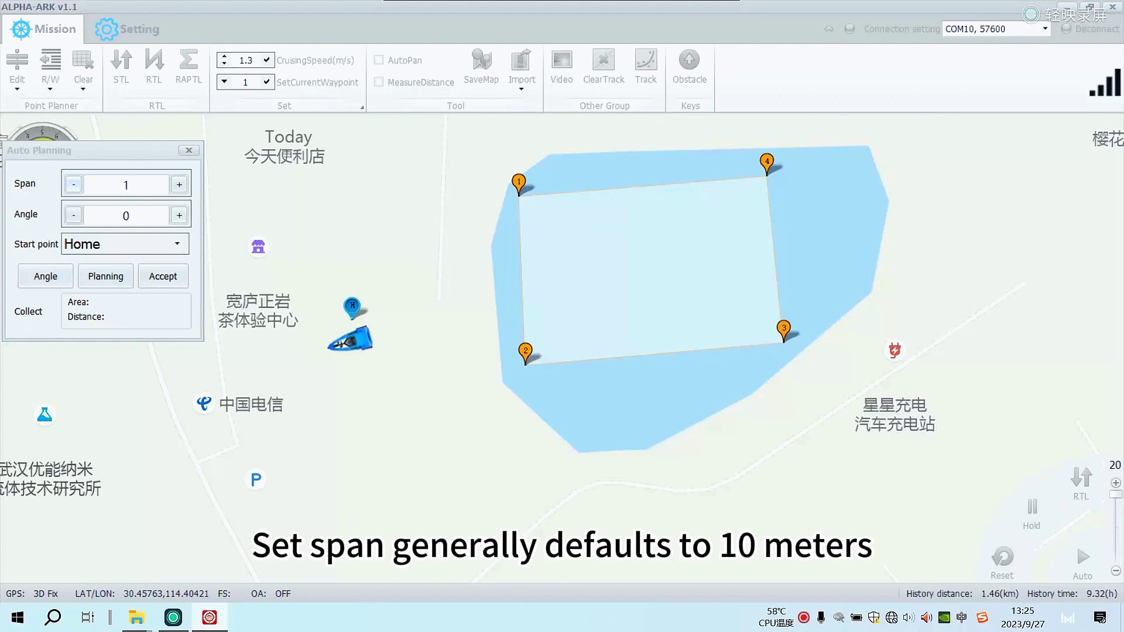
pyautogui.click(126, 184)
# - Plan the route with a 10 m span, compute sweep angle 264, and re-plan it
pyautogui.doubleClick(126, 185)
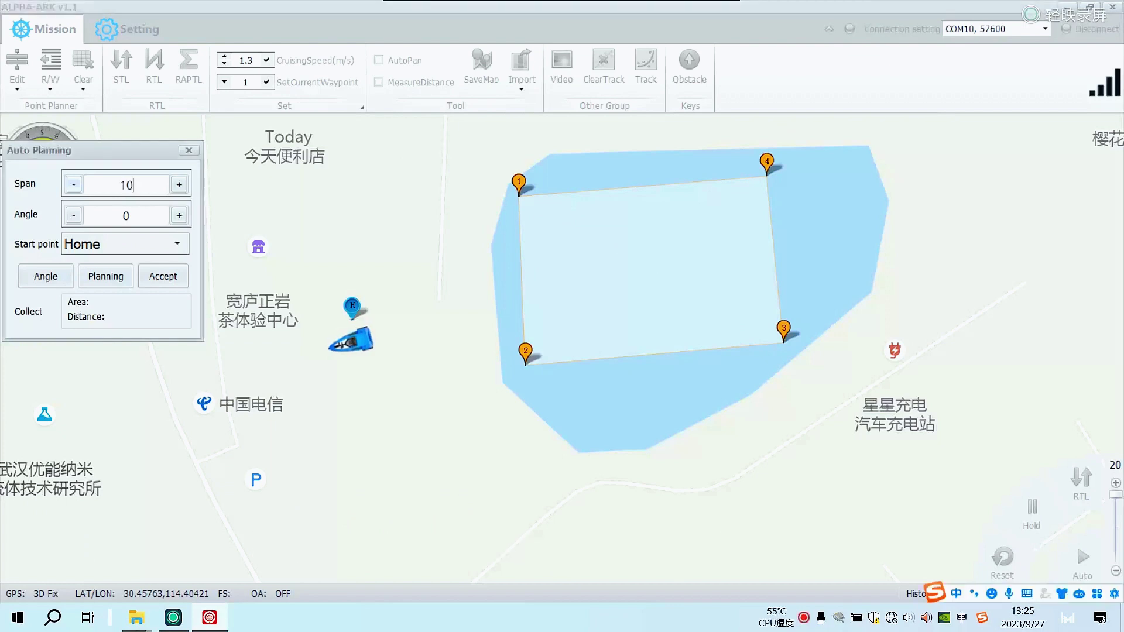
pyautogui.click(116, 271)
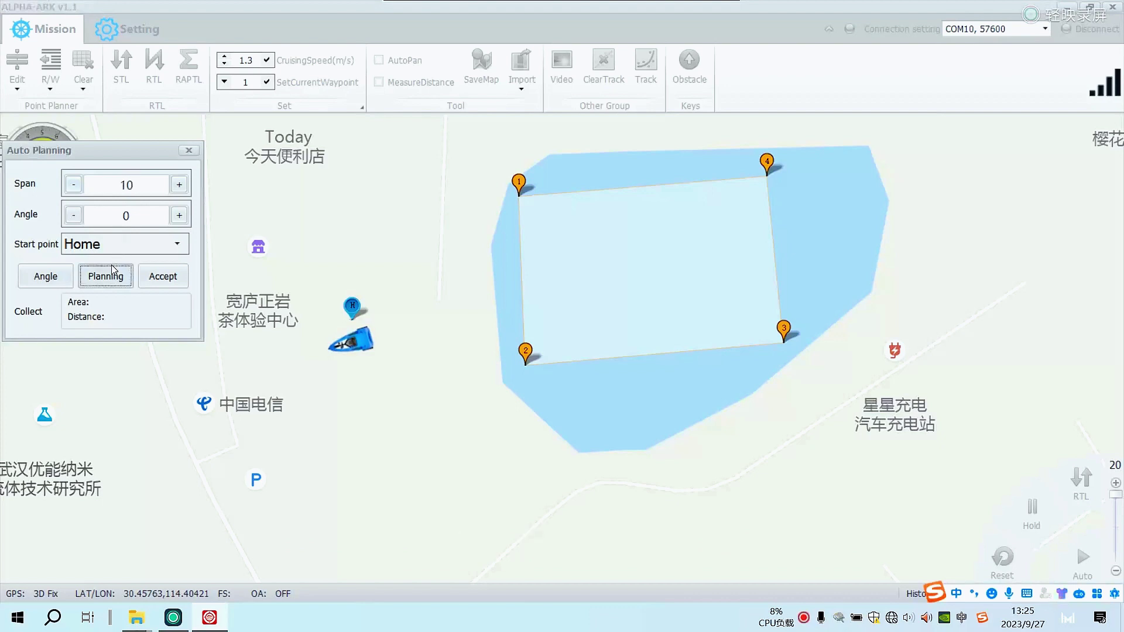
pyautogui.click(46, 280)
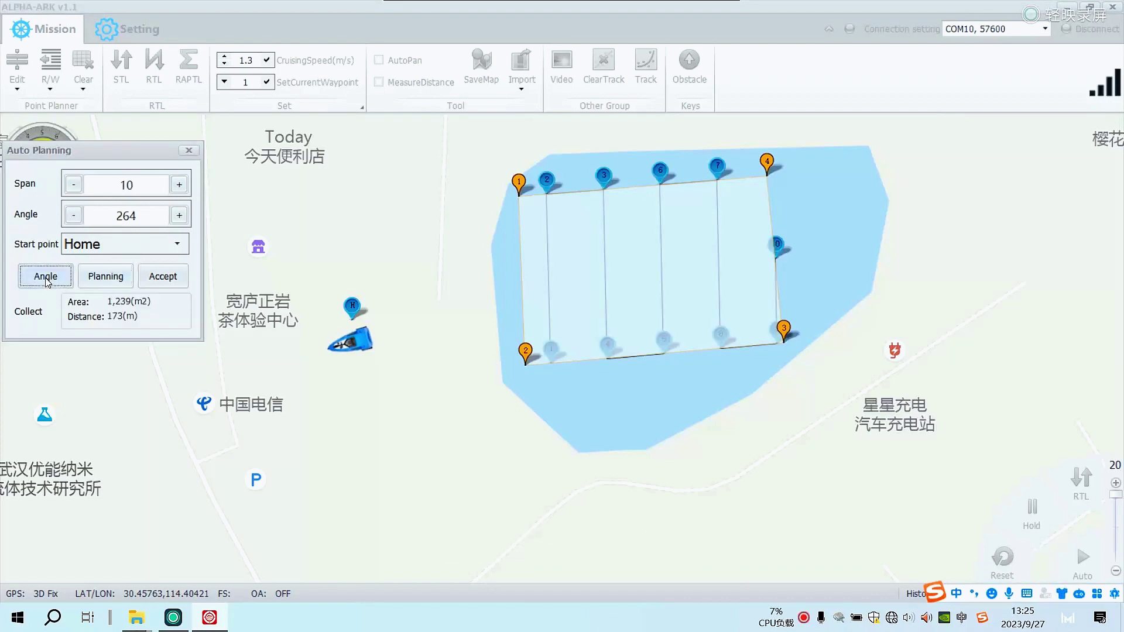
pyautogui.click(101, 276)
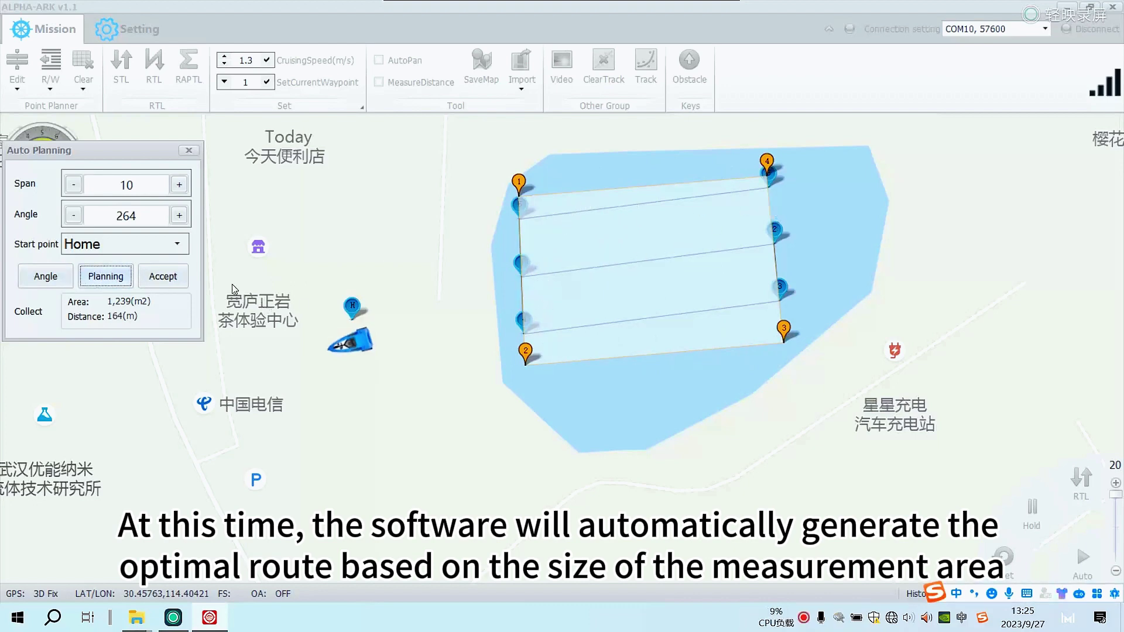
# - Keep Home as the start point, move the home marker near the top-left, and re-plan
pyautogui.click(177, 243)
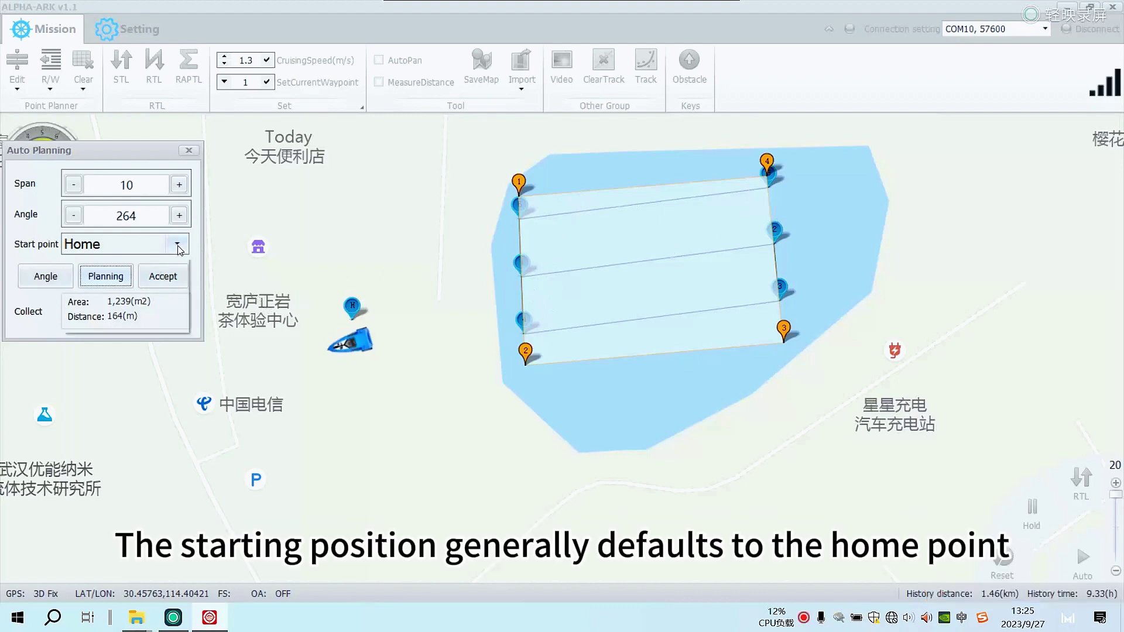
pyautogui.click(152, 271)
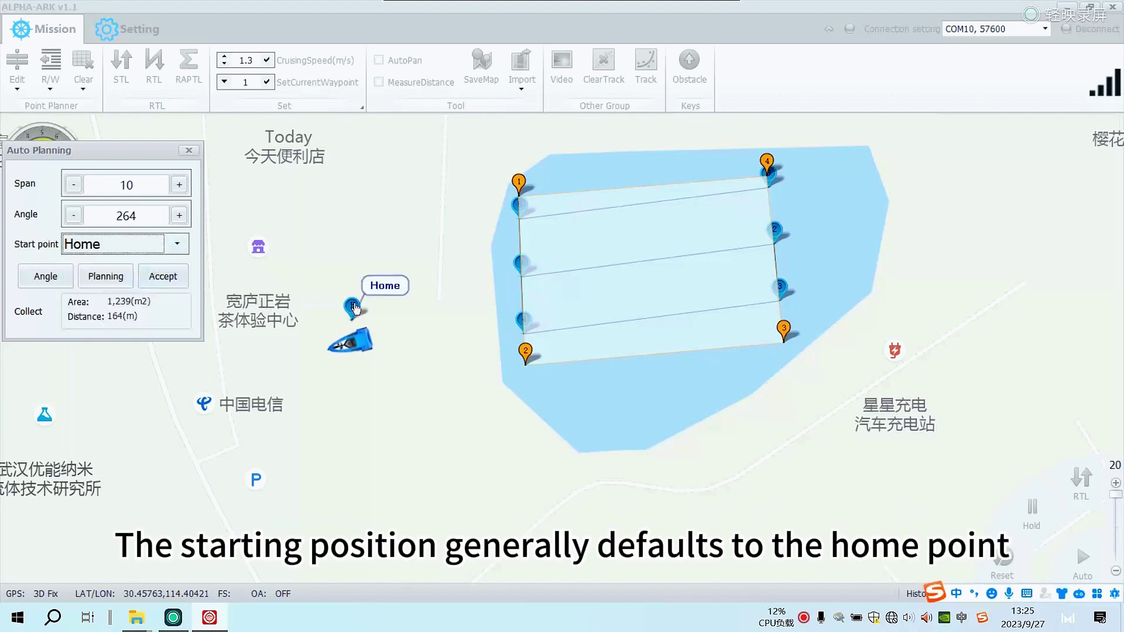
pyautogui.moveTo(352, 314)
pyautogui.mouseDown()
pyautogui.moveTo(464, 183)
pyautogui.moveTo(486, 199)
pyautogui.moveTo(472, 178)
pyautogui.mouseUp()
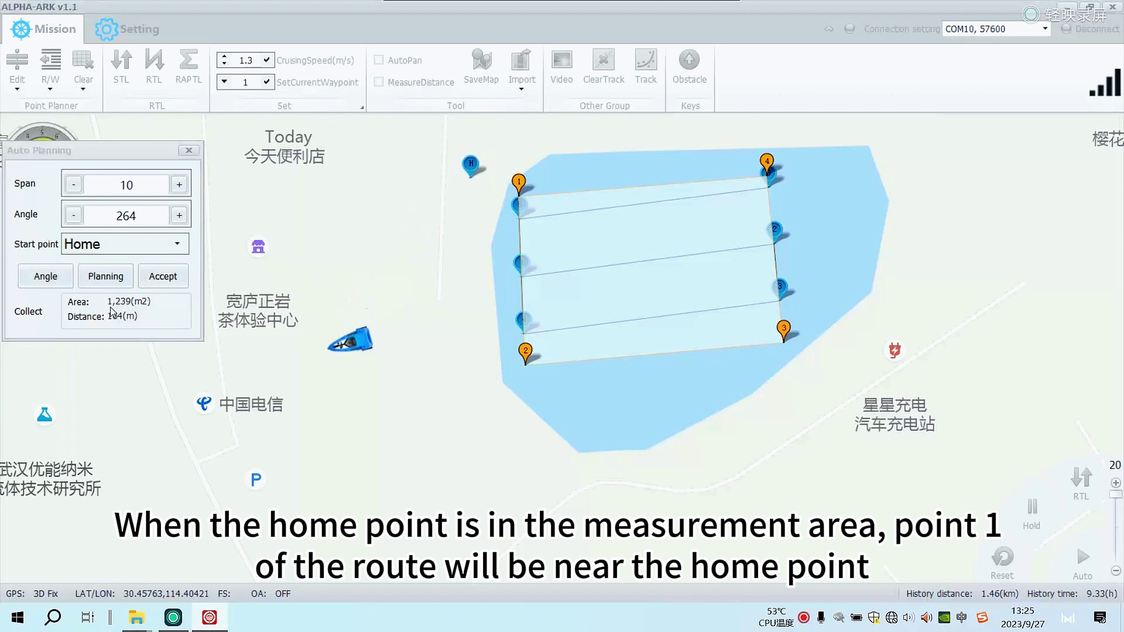
pyautogui.click(111, 278)
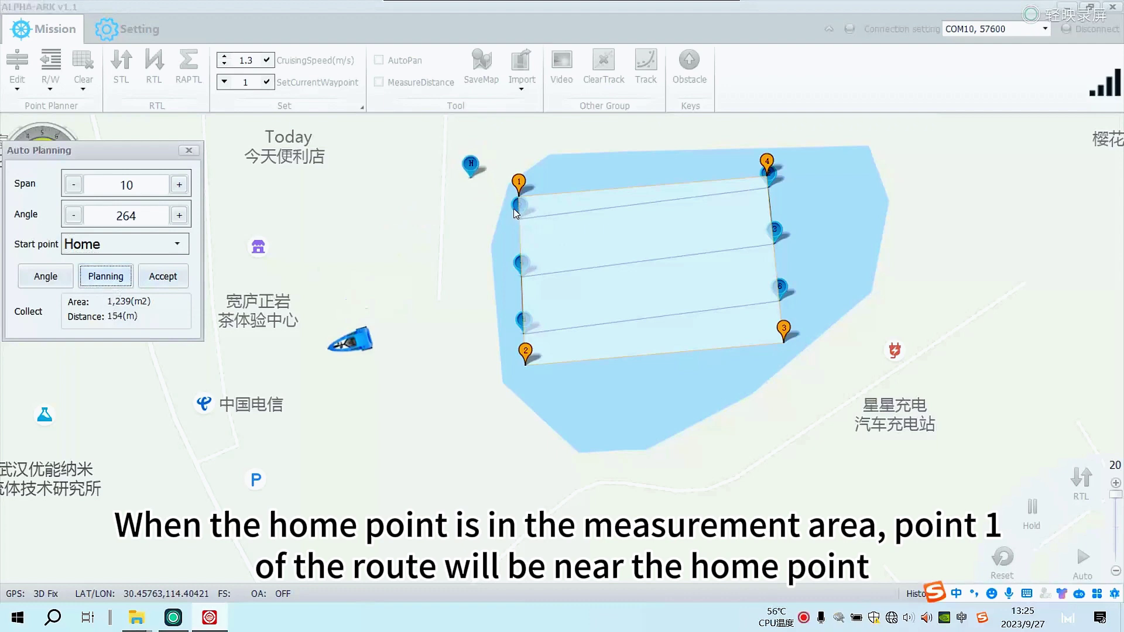
# - Re-plan with the home point below the area, at its right edge, then past the top-right corner
pyautogui.click(469, 167)
pyautogui.moveTo(470, 167)
pyautogui.mouseDown()
pyautogui.moveTo(508, 437)
pyautogui.moveTo(515, 391)
pyautogui.moveTo(513, 420)
pyautogui.mouseUp()
pyautogui.click(105, 276)
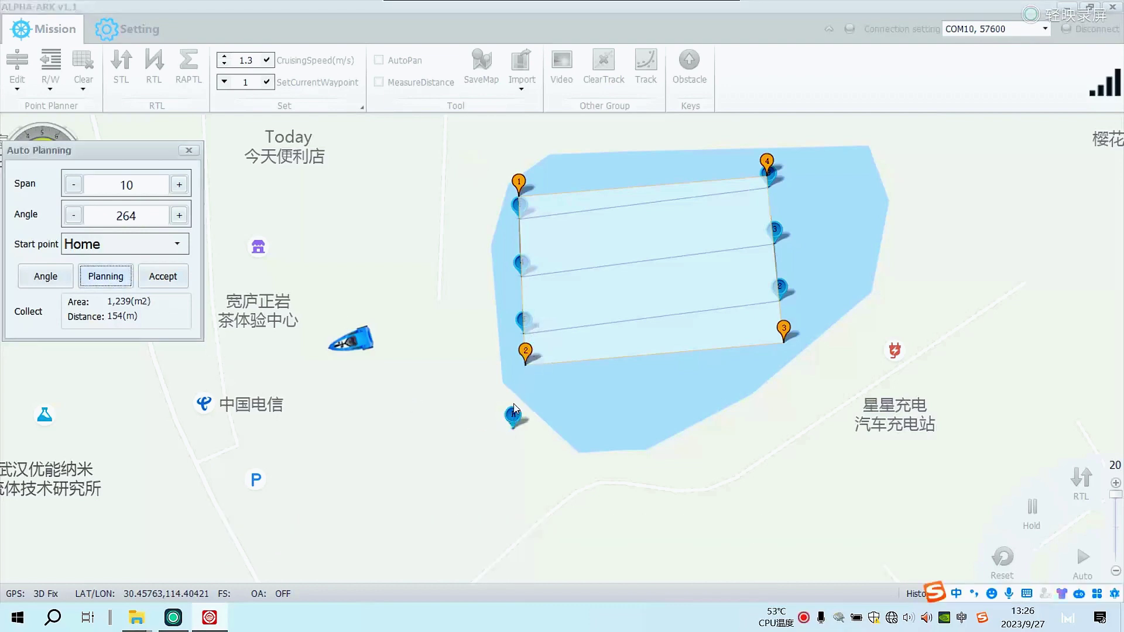
pyautogui.moveTo(515, 423)
pyautogui.mouseDown()
pyautogui.moveTo(725, 386)
pyautogui.moveTo(835, 351)
pyautogui.mouseUp()
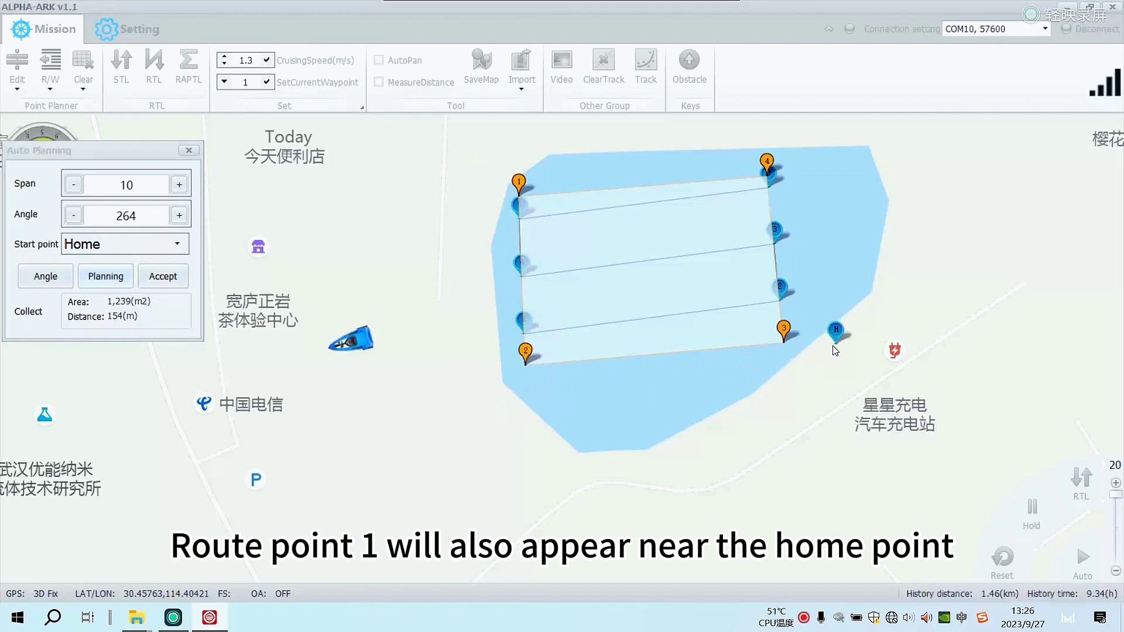
pyautogui.click(129, 277)
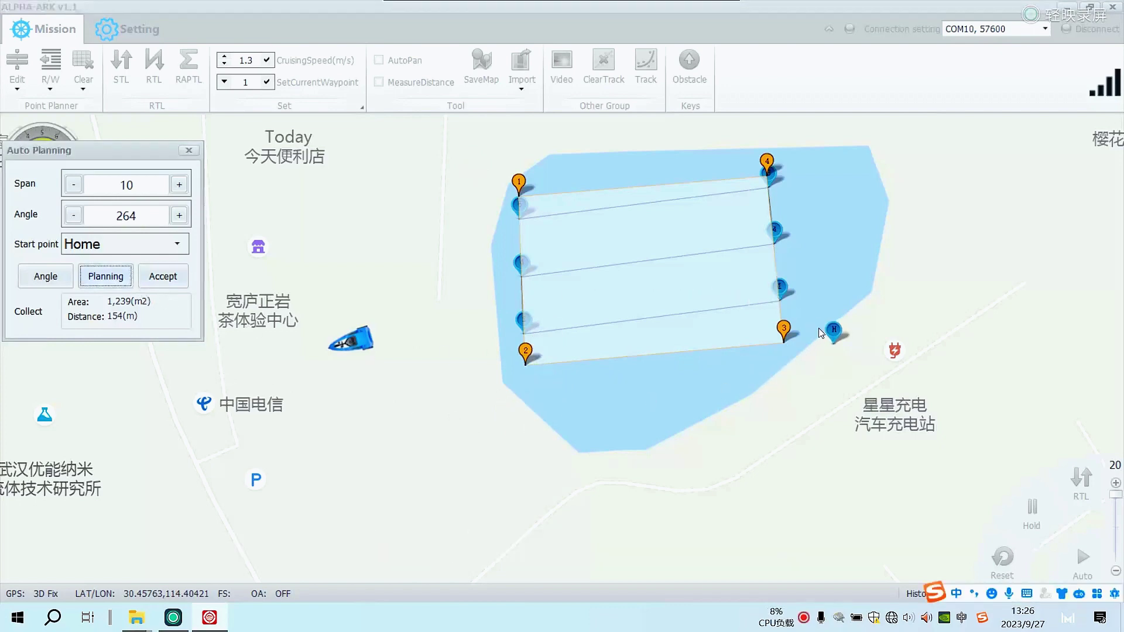
pyautogui.moveTo(834, 331)
pyautogui.mouseDown()
pyautogui.moveTo(783, 360)
pyautogui.moveTo(426, 328)
pyautogui.moveTo(417, 256)
pyautogui.moveTo(477, 164)
pyautogui.moveTo(514, 225)
pyautogui.moveTo(782, 151)
pyautogui.moveTo(807, 157)
pyautogui.mouseUp()
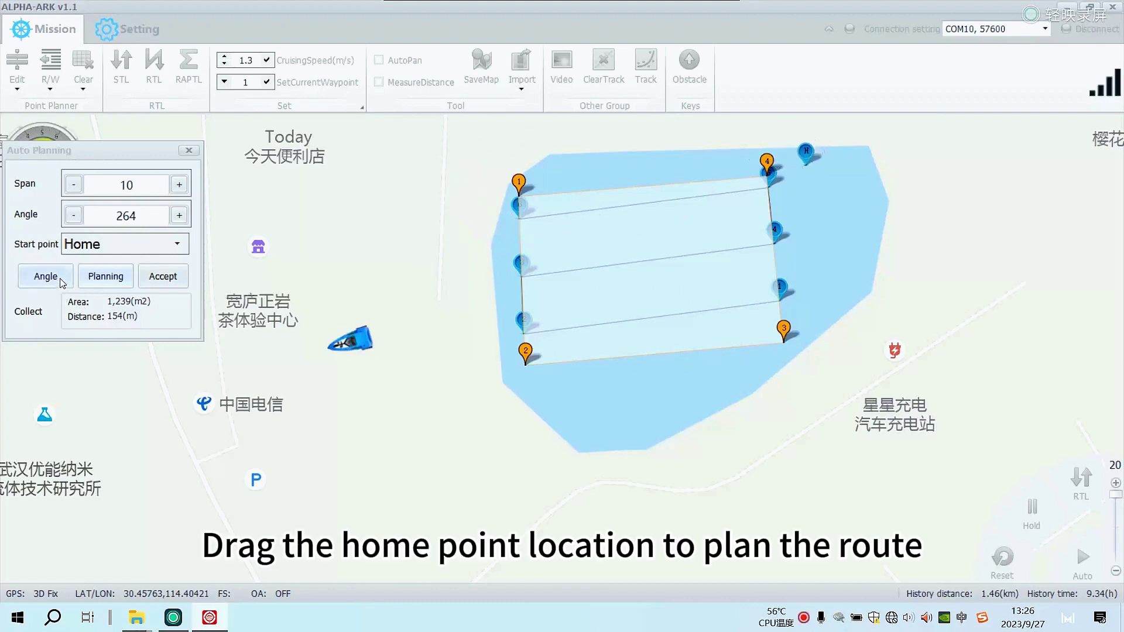
pyautogui.click(105, 278)
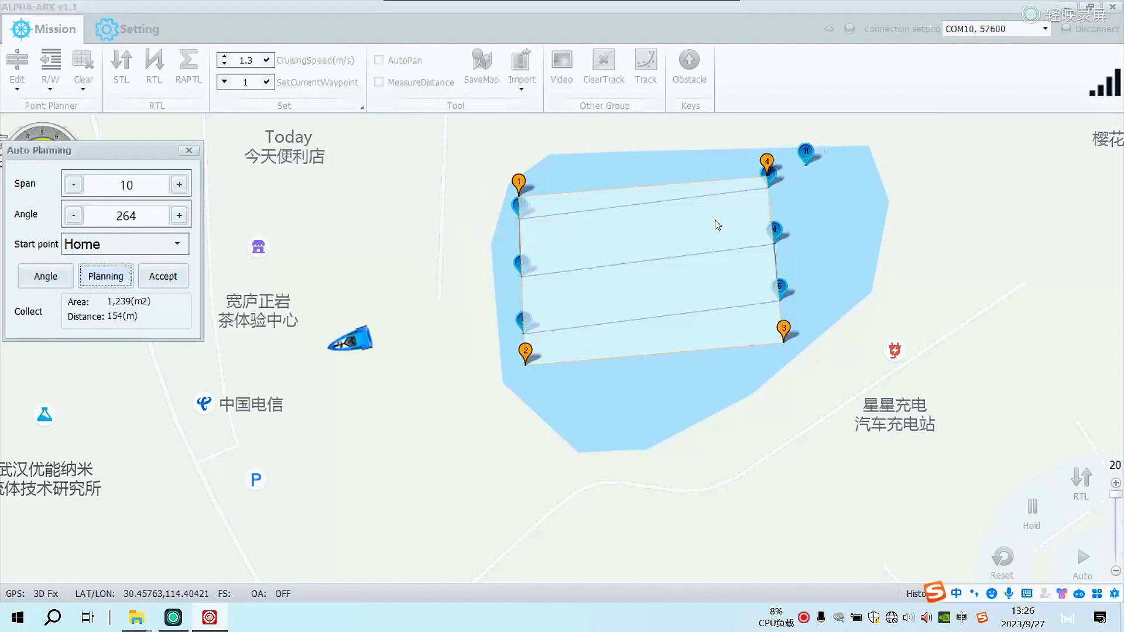
# - Place the home point beside the top-left corner, re-plan, and accept the 154 m route
pyautogui.moveTo(806, 155); pyautogui.dragTo(477, 217)
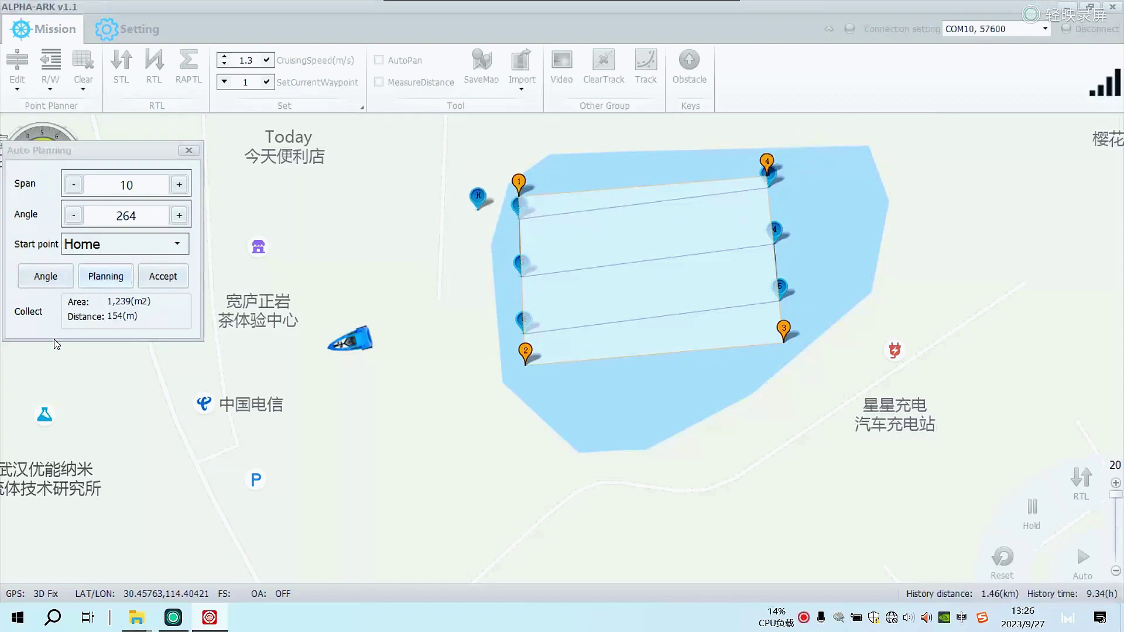
pyautogui.click(124, 276)
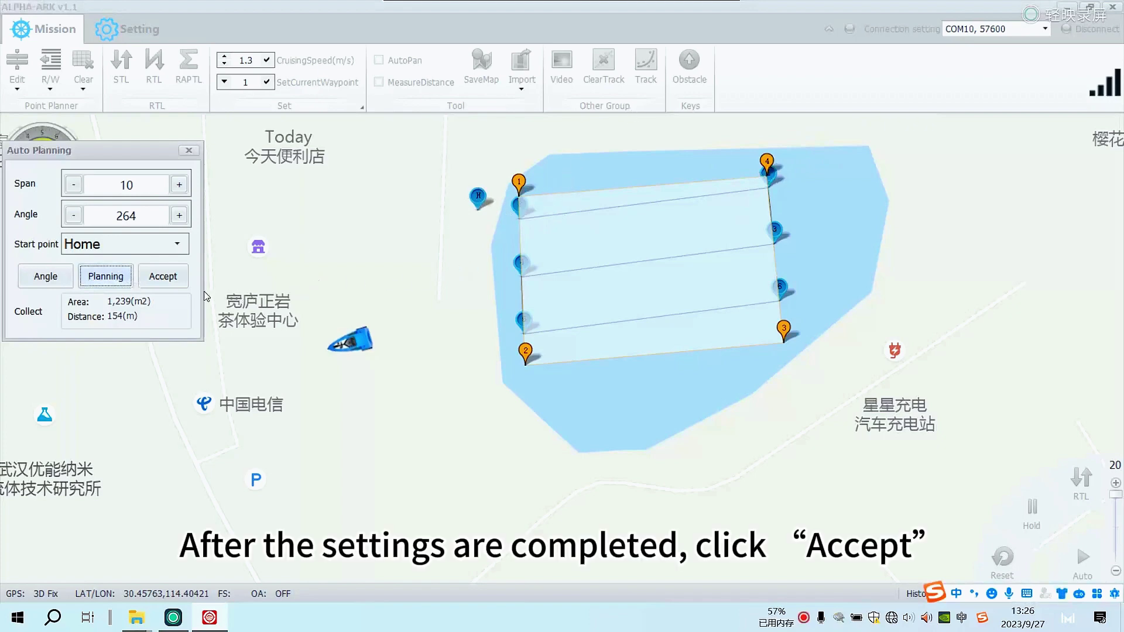
pyautogui.click(177, 282)
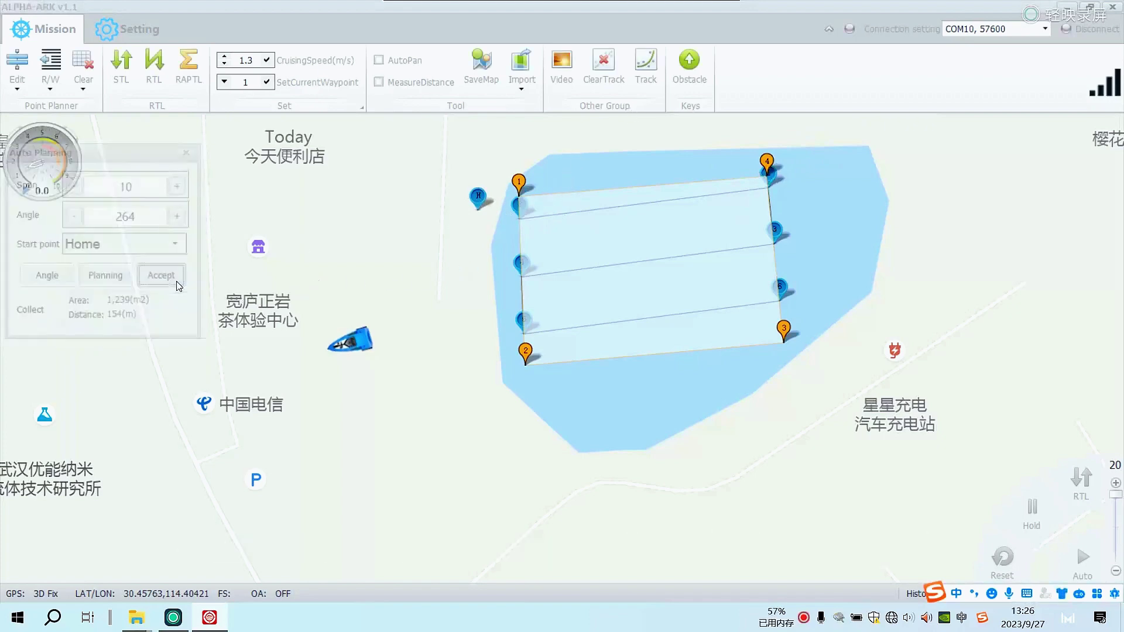